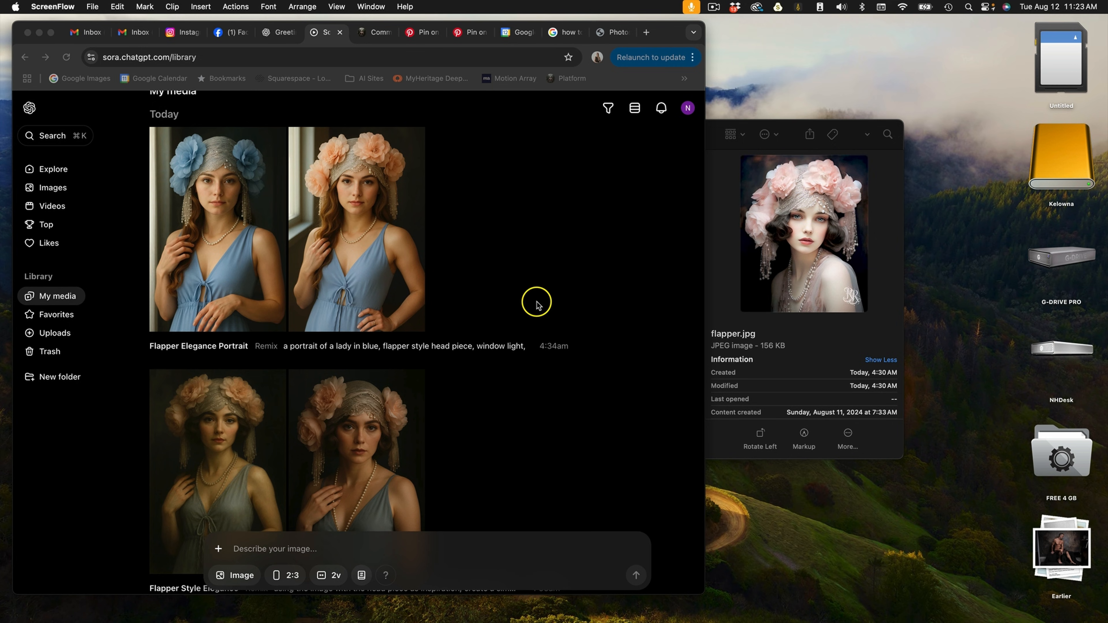
left_click(220, 549)
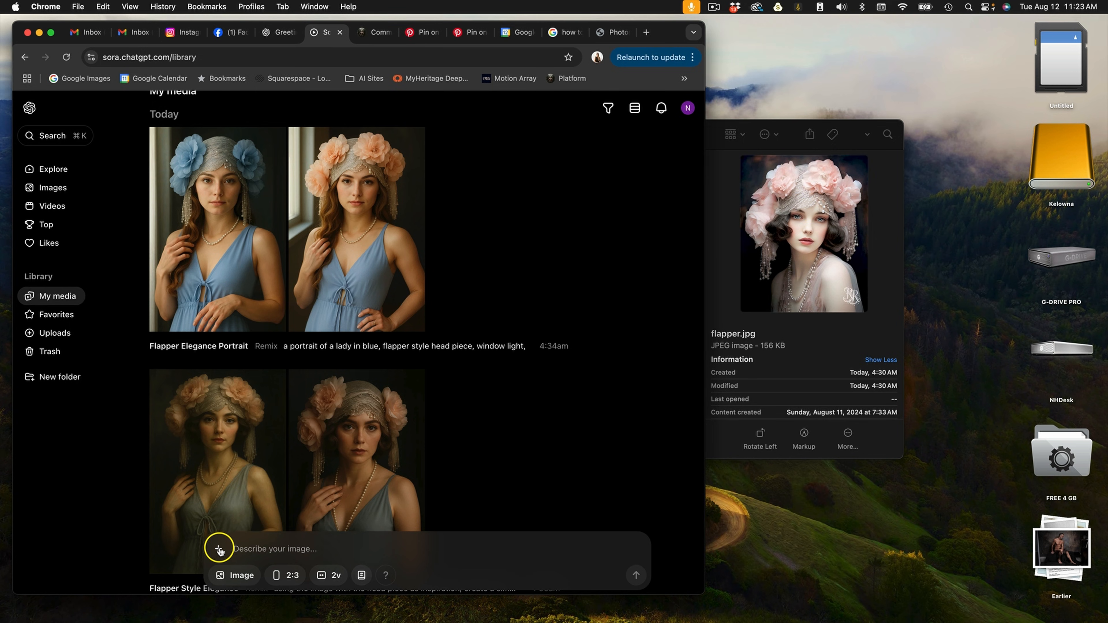
left_click(220, 550)
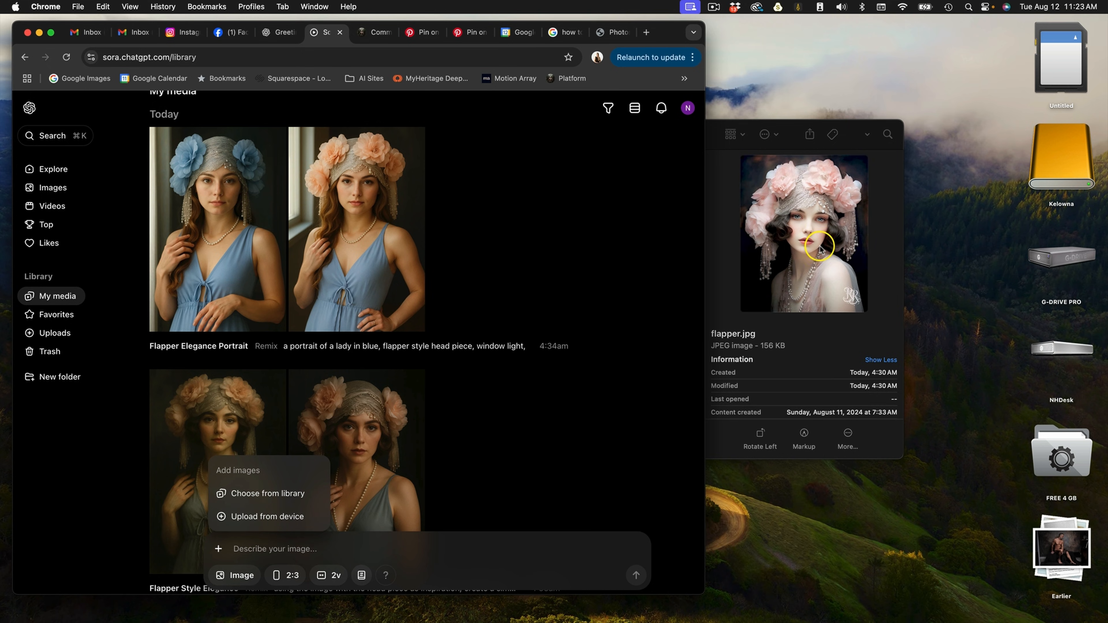
left_click(376, 548)
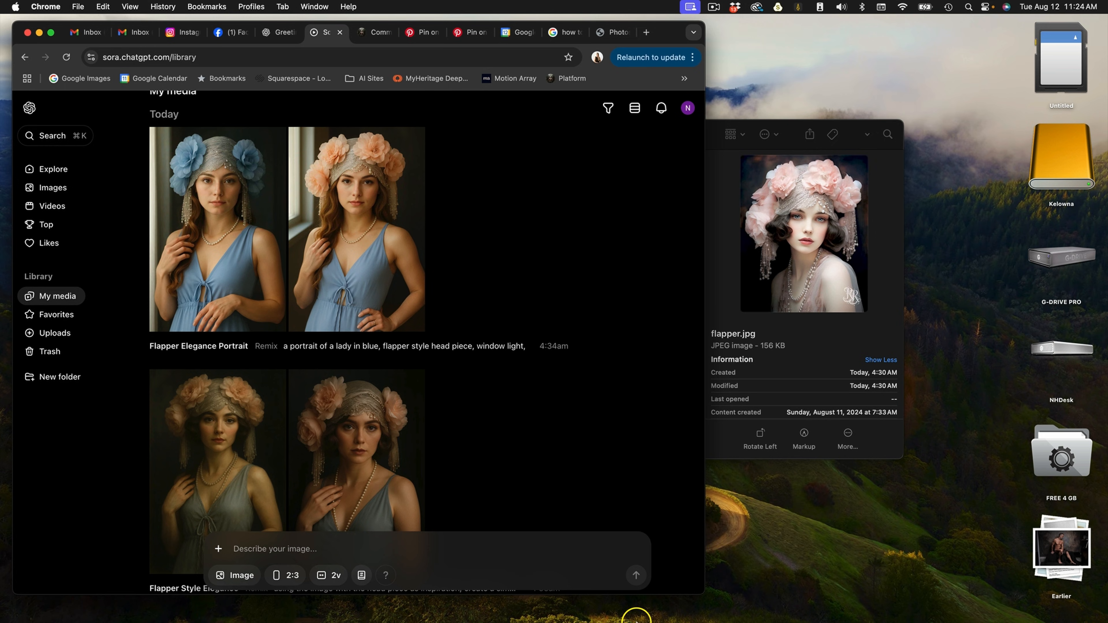
Switch to Photoshop and toggle Layer 3 in the Base group on and off to compare it with the original photo.
mouse_move(646, 619)
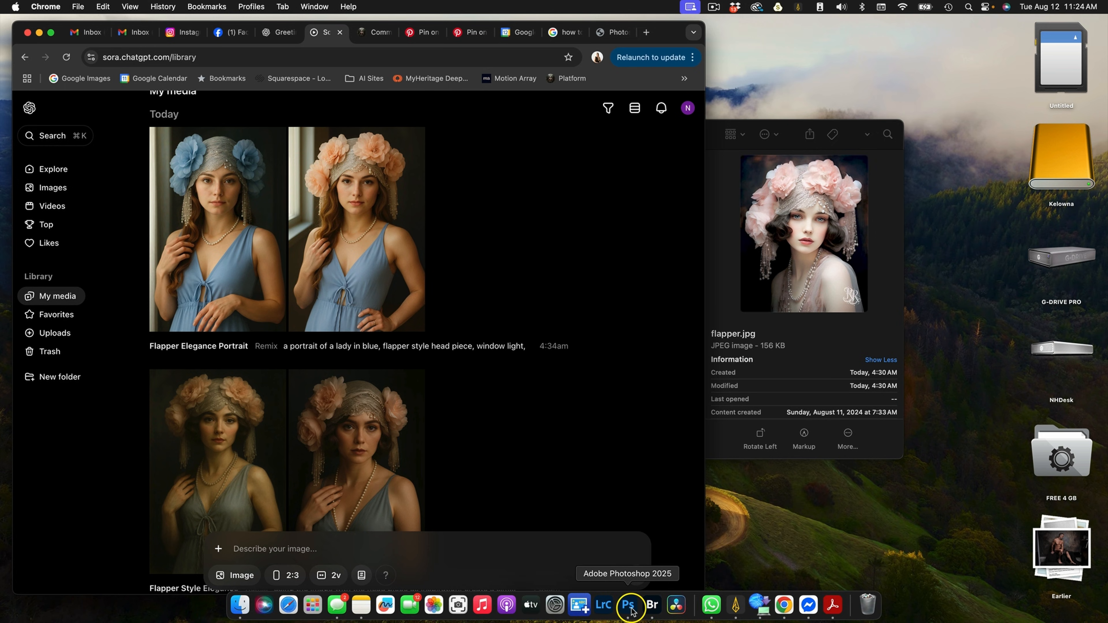
left_click(628, 605)
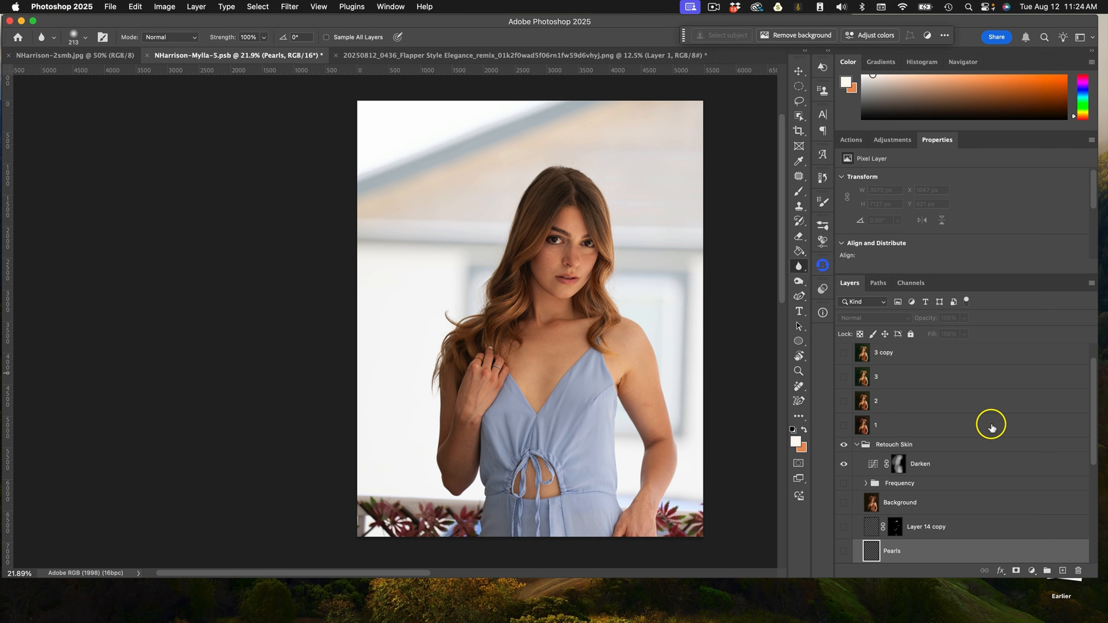
scroll(989, 425, "down", 5)
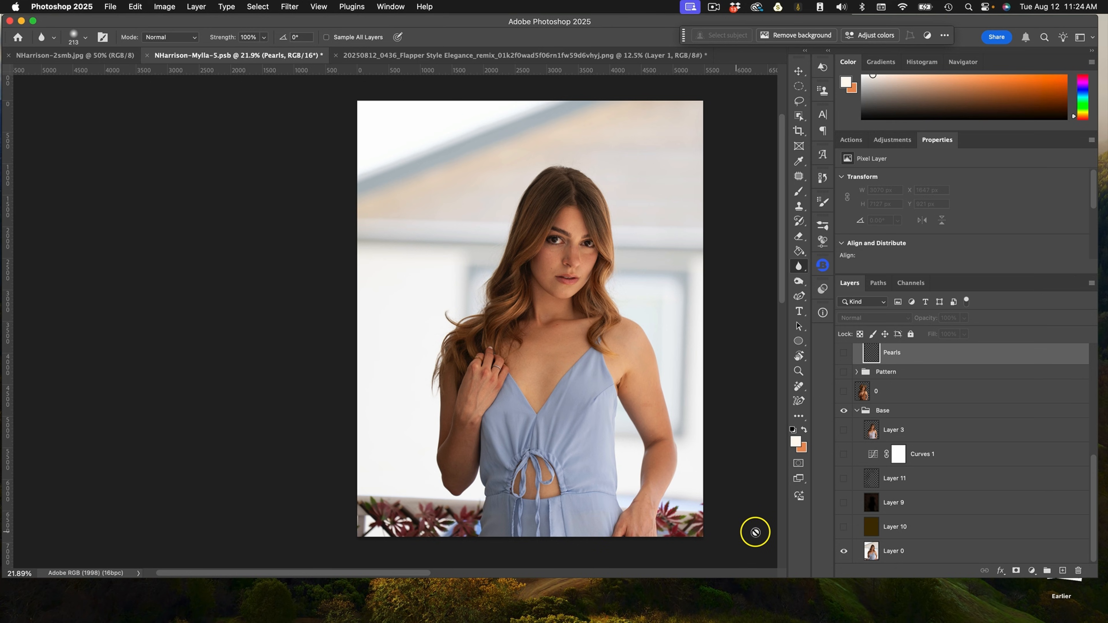
left_click(845, 431)
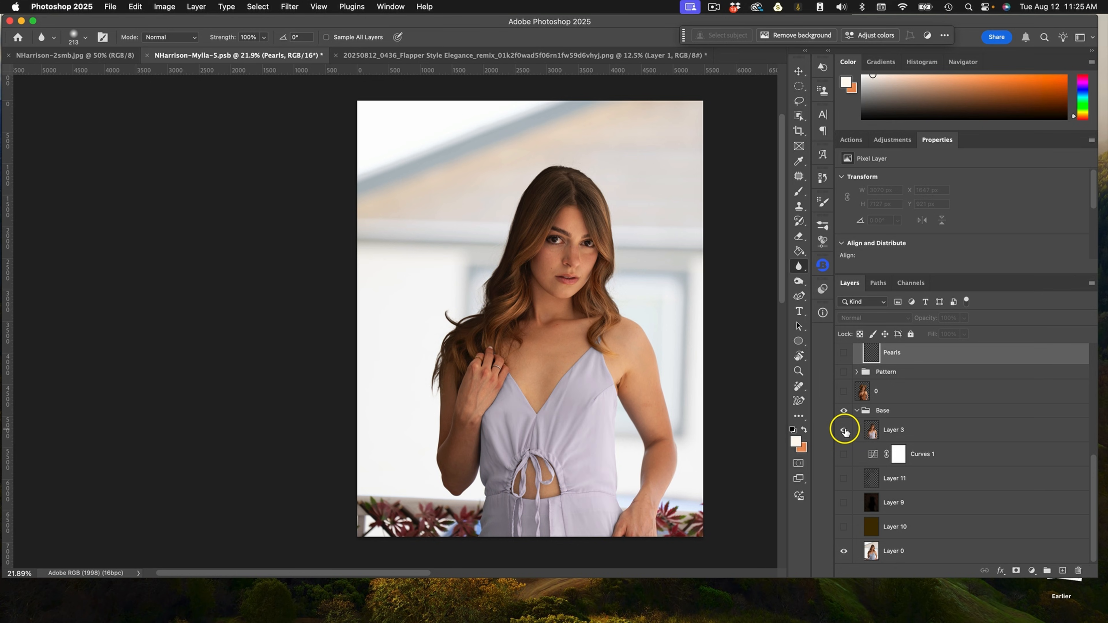
left_click(844, 430)
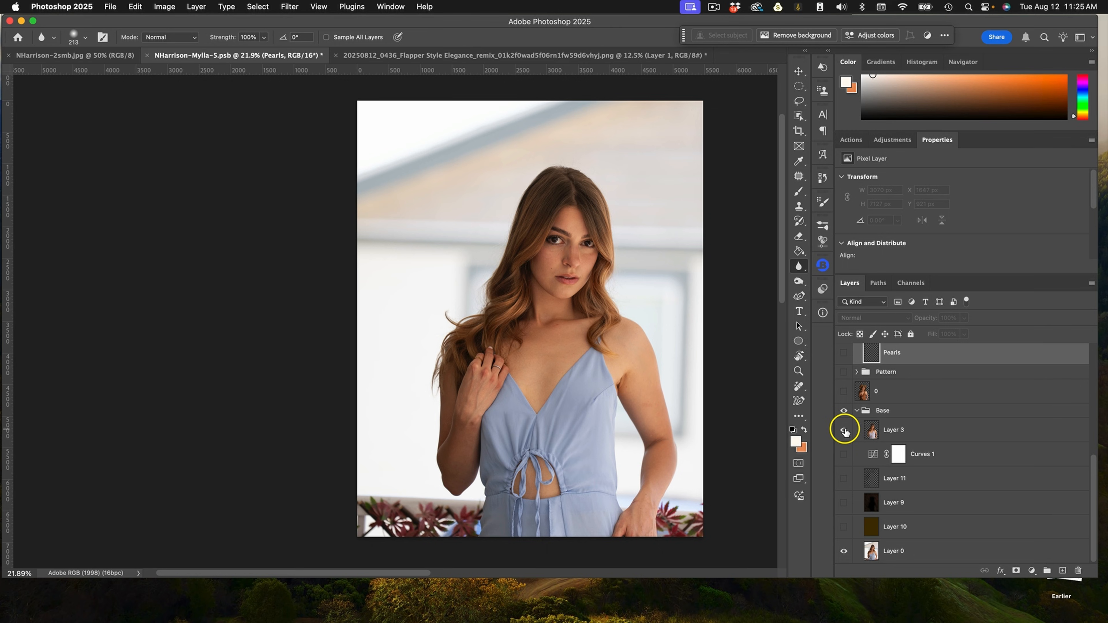
left_click(844, 430)
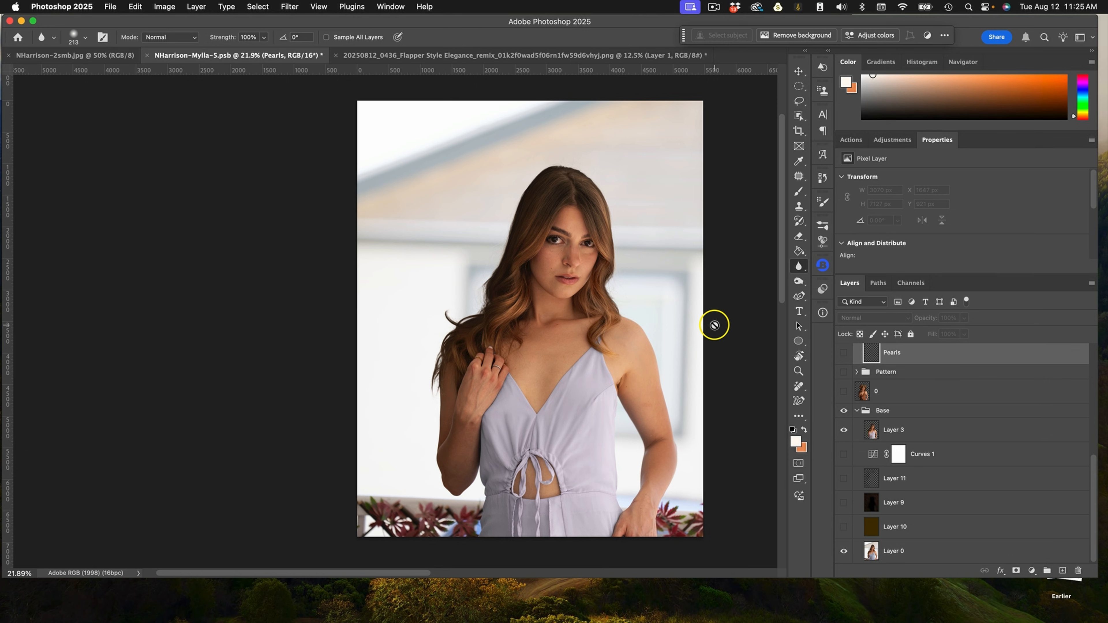
Toggle Layer 10, Layer 9, Layer 11 and Layer 3 to review how the dark backdrop is built up.
left_click(845, 526)
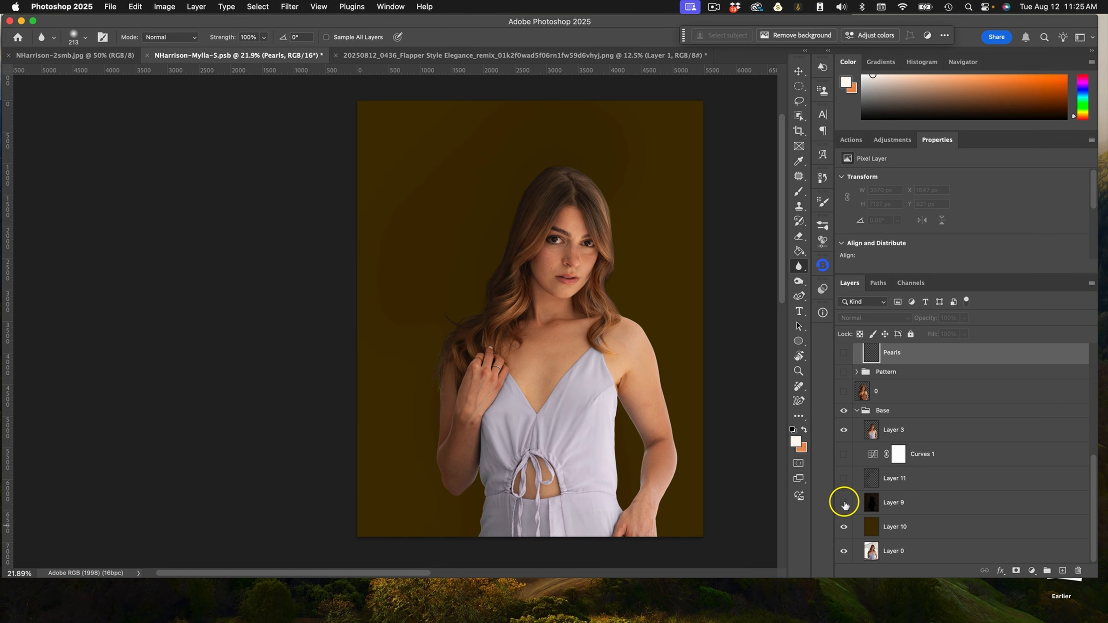
left_click(844, 503)
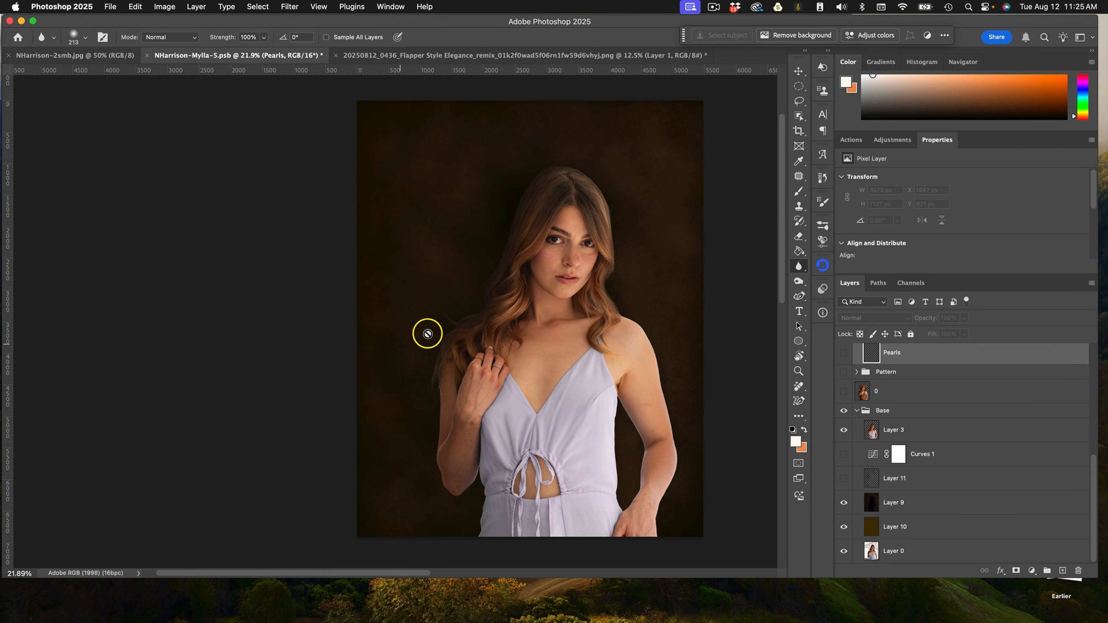
left_click(843, 479)
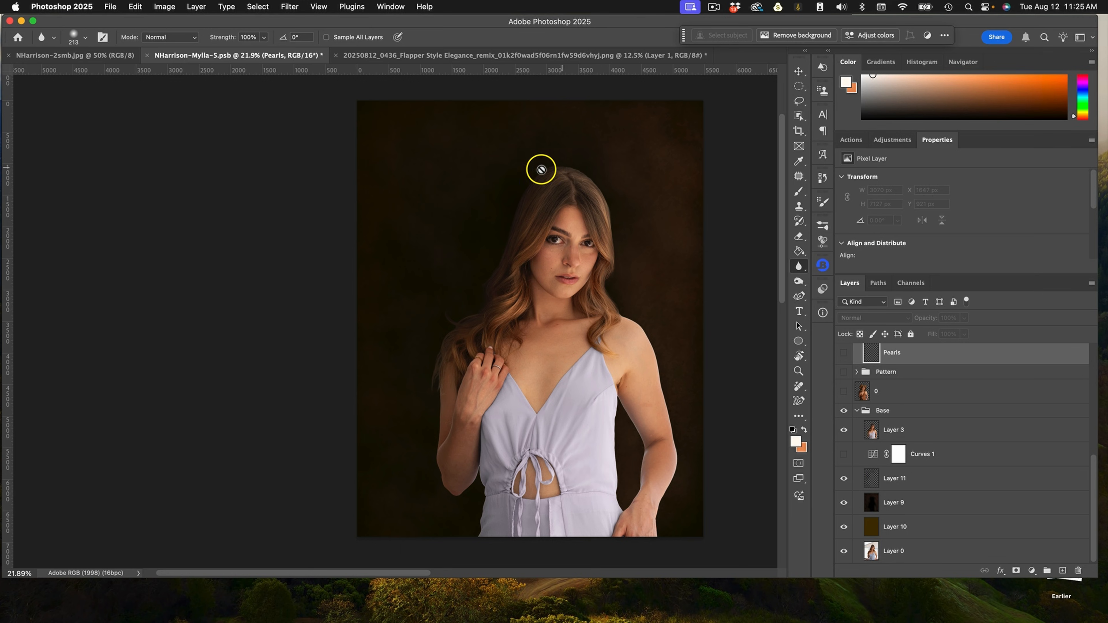
left_click(843, 429)
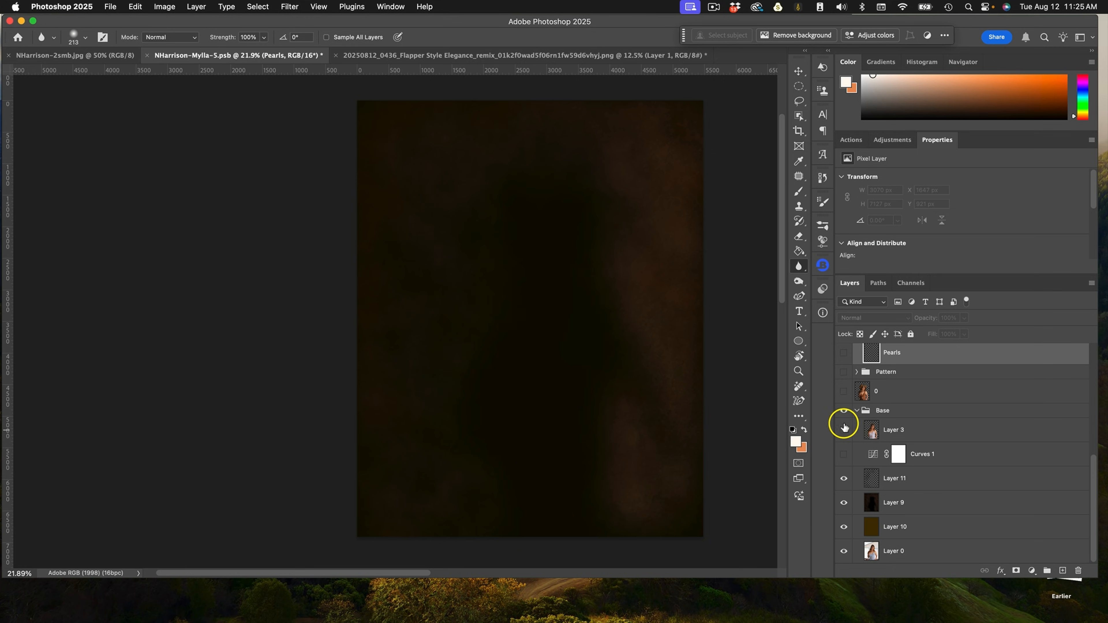
Hide the backdrop layers, then switch Layer 10, Layer 9, Layer 11, Curves 1 and Layer 3 back on.
left_click(844, 478)
left_click(844, 502)
left_click(843, 527)
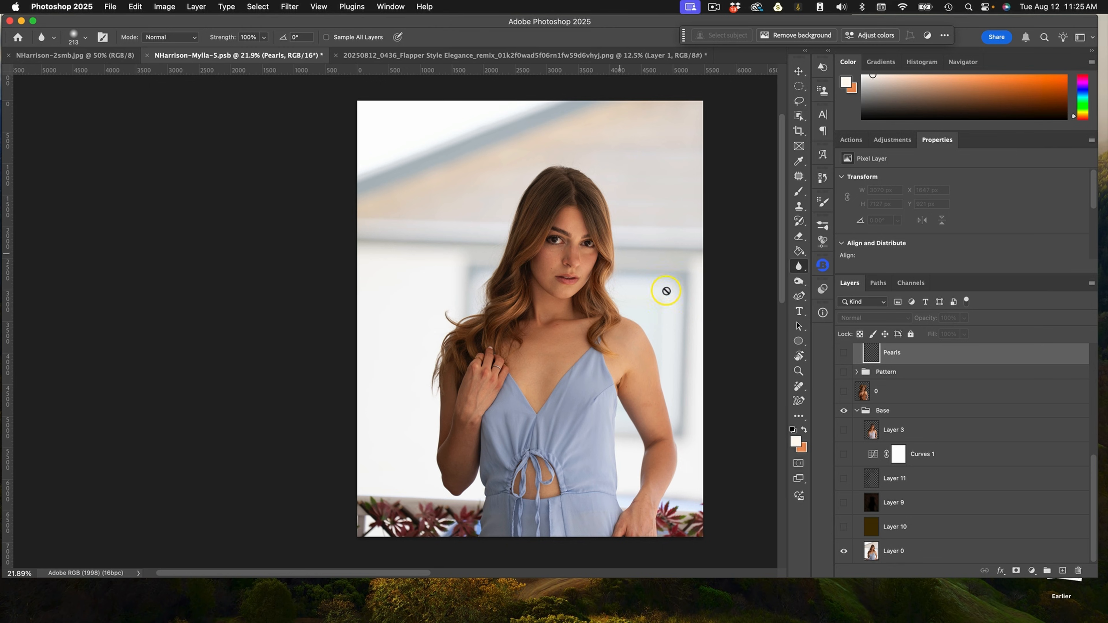
left_click(844, 526)
left_click_drag(848, 506, 844, 435)
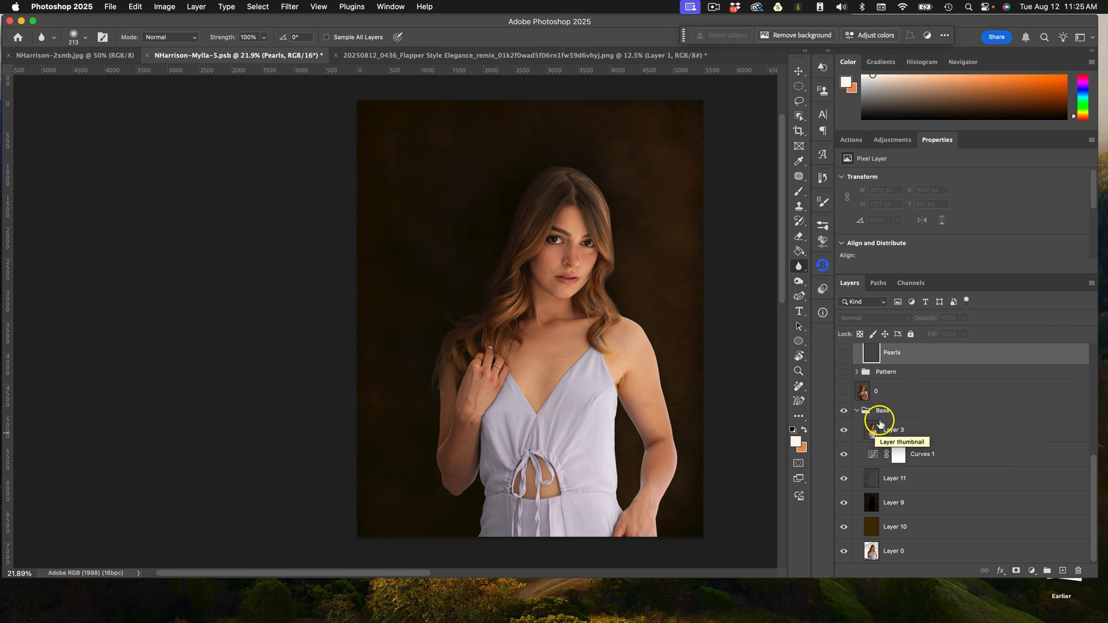
Show layer 0, the Pattern group and the Pearls layer, toggling Pearls to compare.
left_click(844, 392)
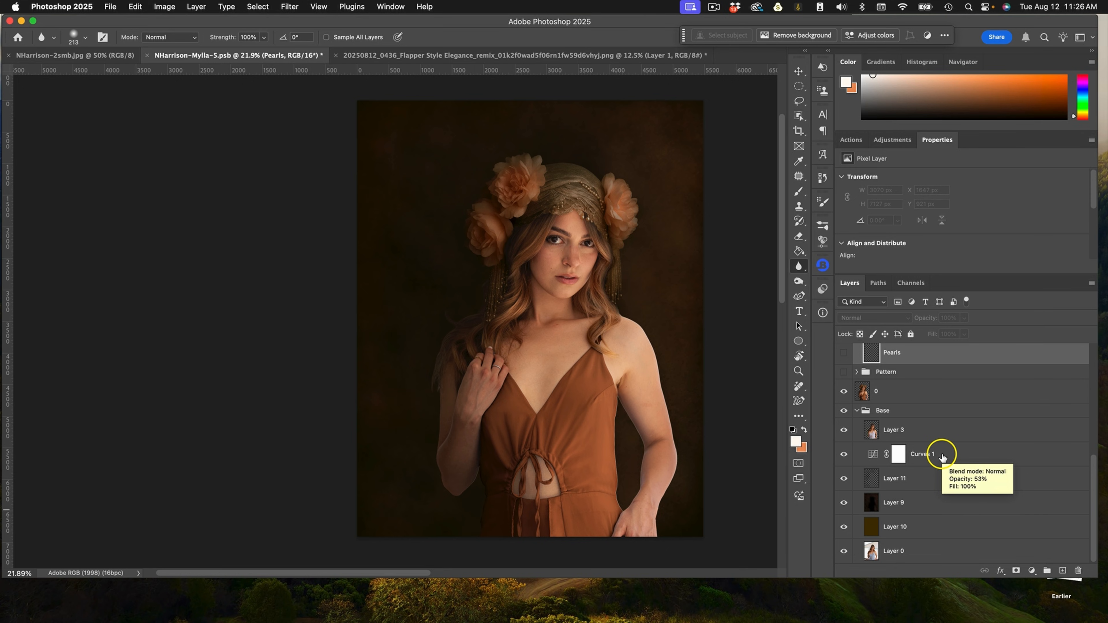
left_click(844, 372)
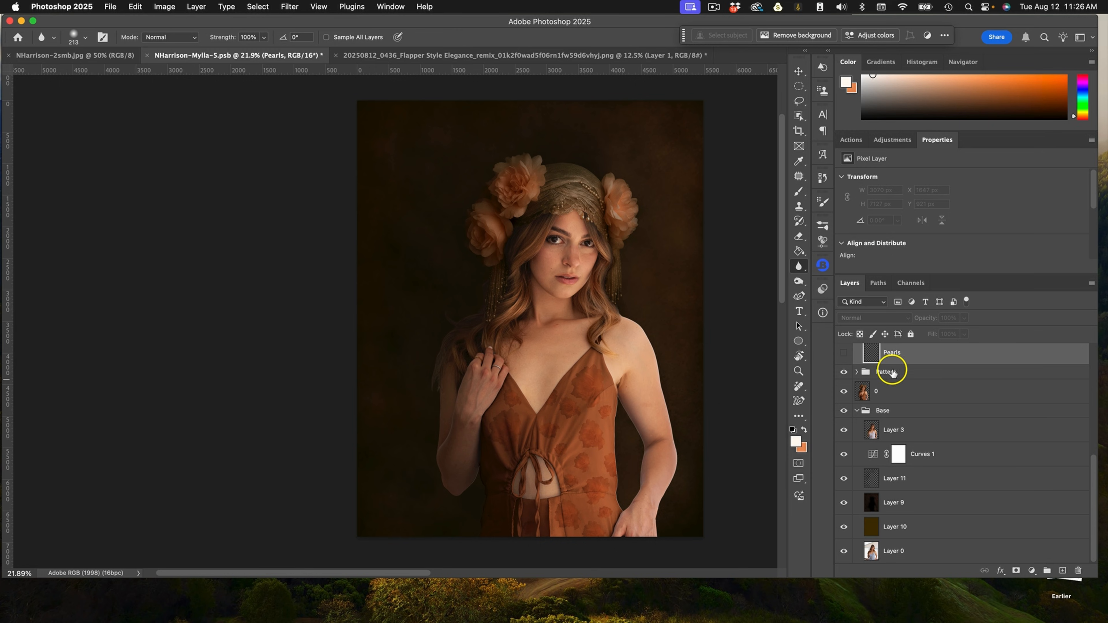
scroll(916, 388, "up", 3)
left_click(844, 408)
left_click(843, 408)
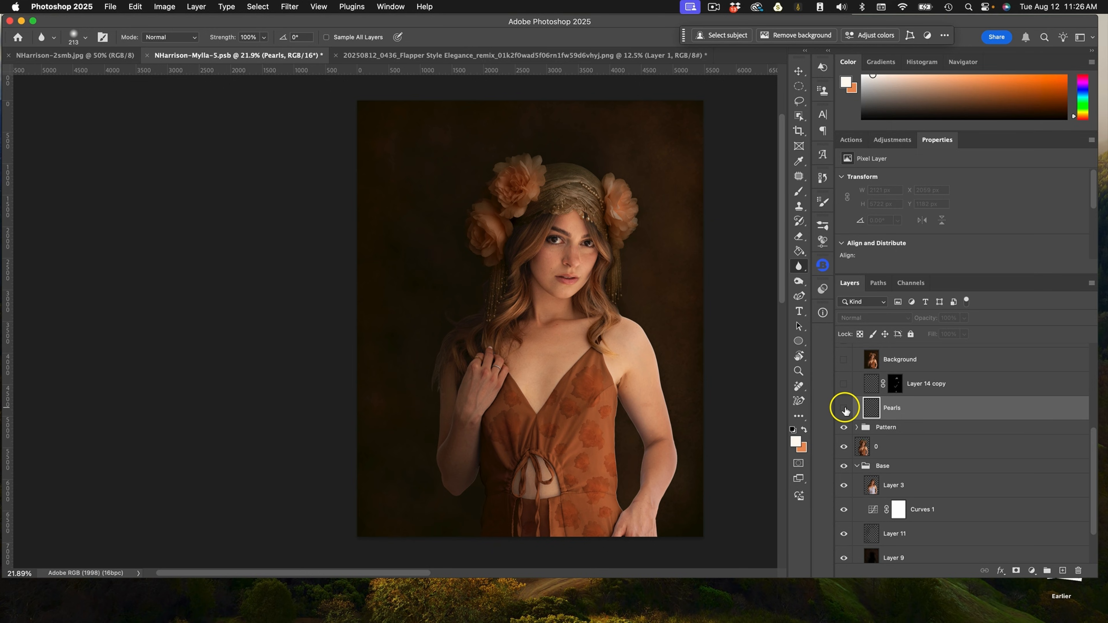
left_click(844, 408)
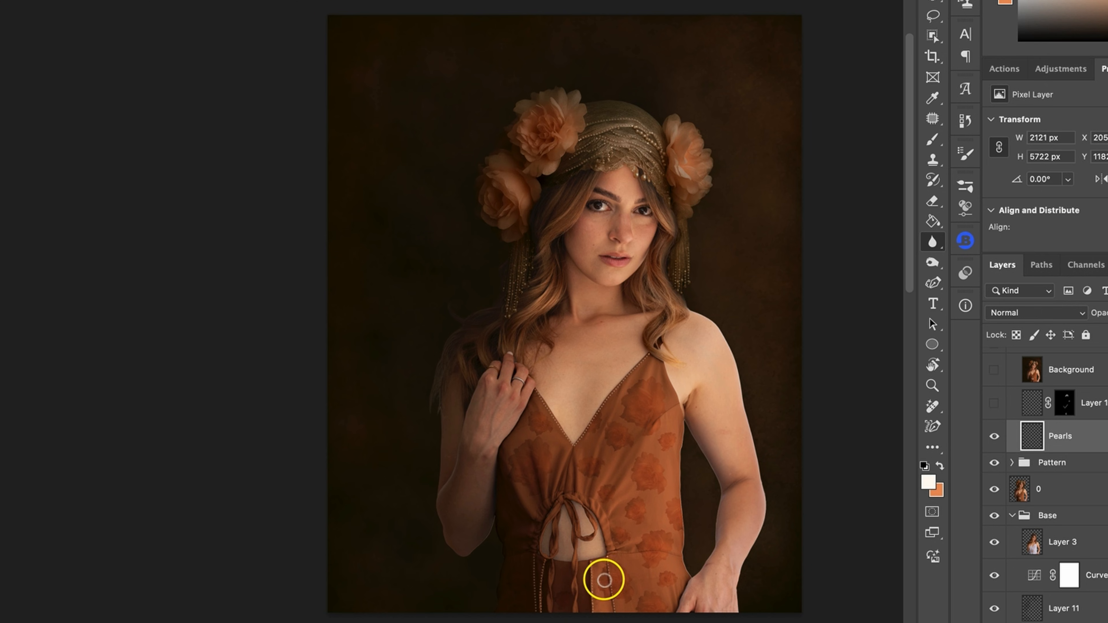
Toggle the Pearls layer, then turn on the Background and Layer 14 copy layers, comparing the retouch.
left_click(993, 438)
left_click(993, 438)
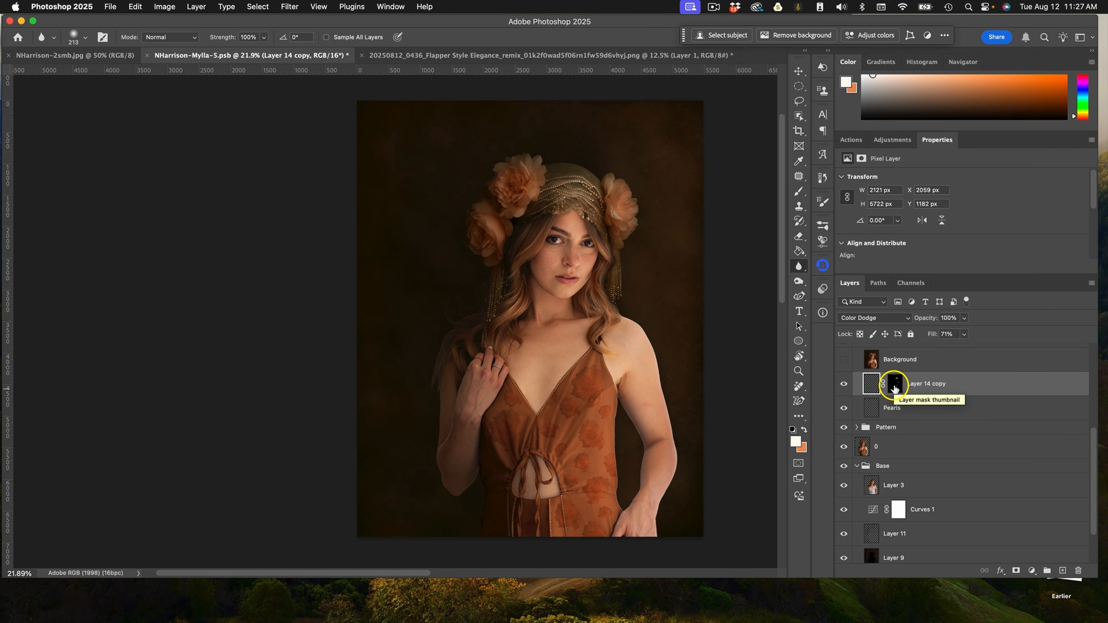
left_click(842, 360)
left_click(843, 361)
left_click(842, 360)
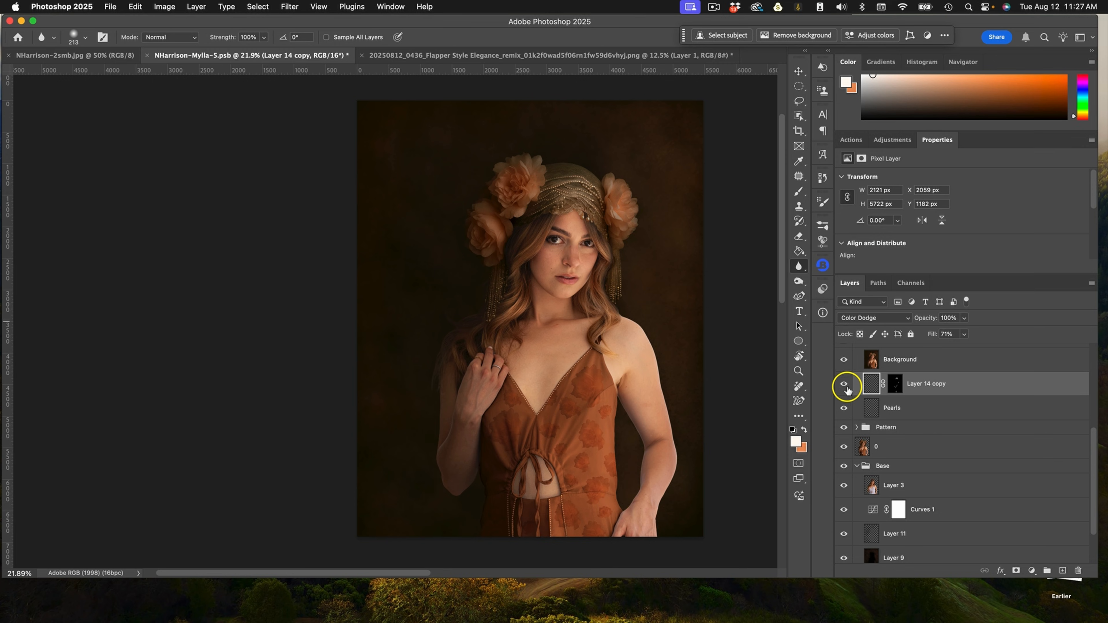
left_click(843, 359)
left_click(844, 360)
Show the Retouch Skin group and the painted layers 1 and 2.
scroll(1037, 371, "up", 3)
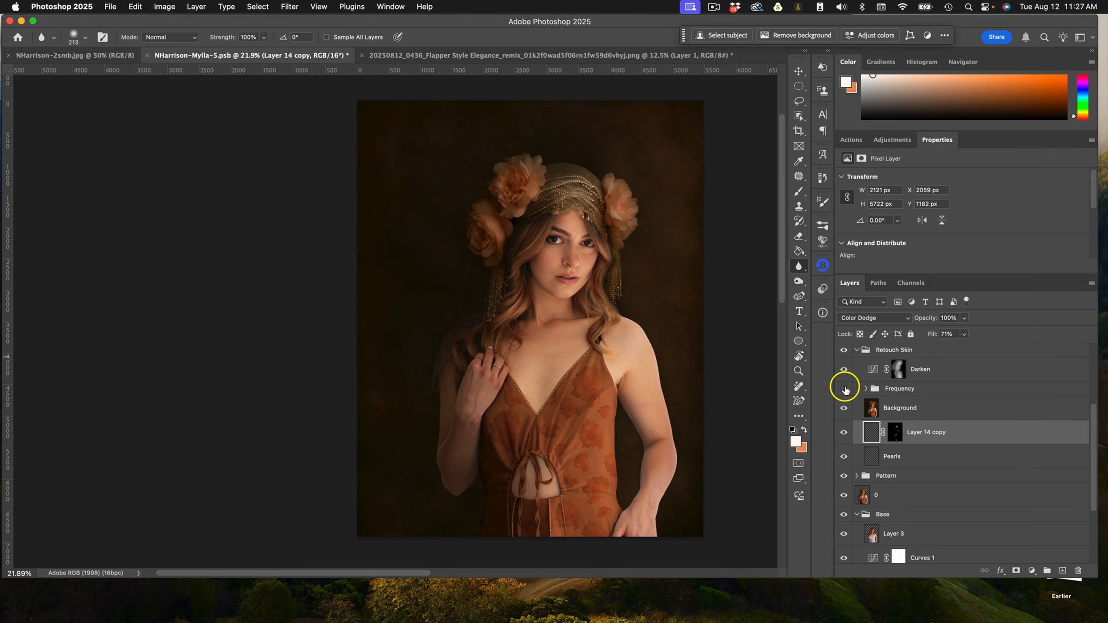
left_click(845, 389)
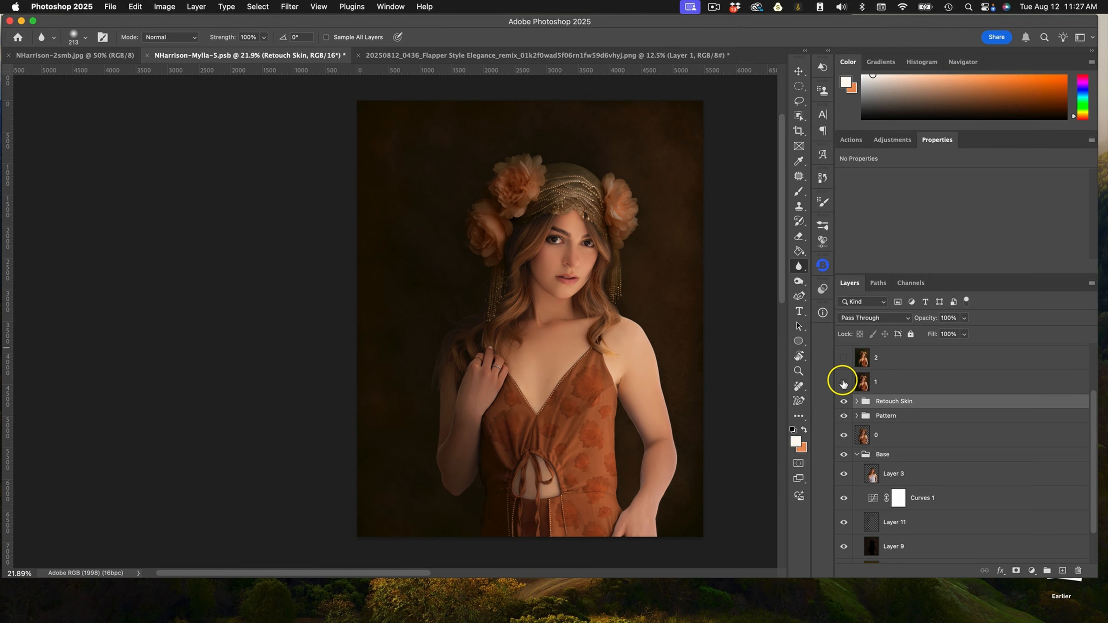
left_click(843, 381)
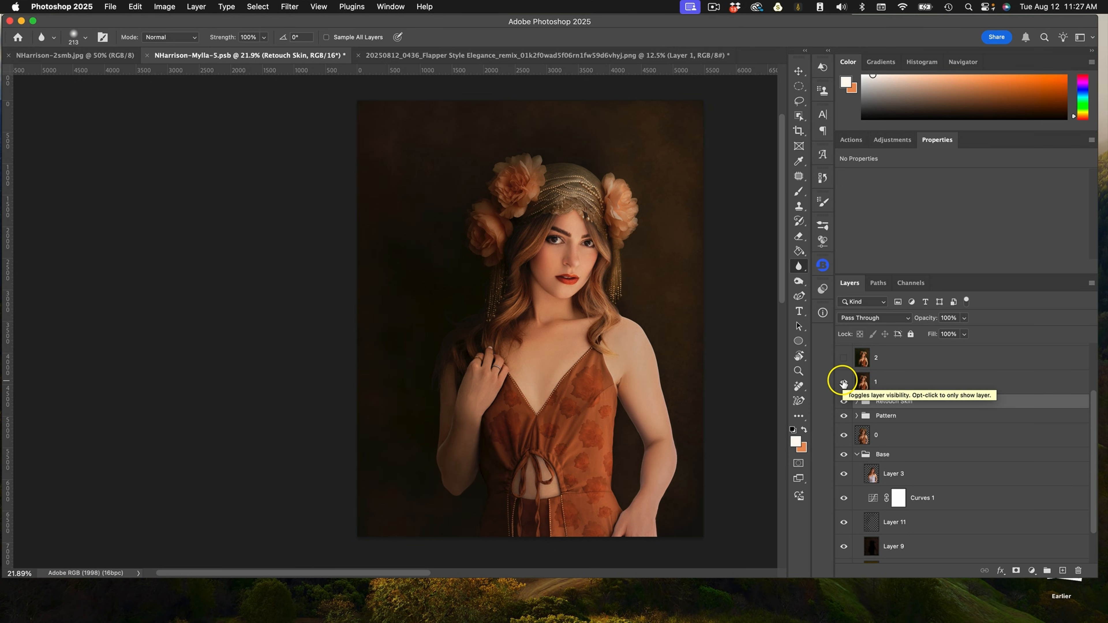
left_click(844, 356)
Show layers 3, 3 copy and Layer 17, toggling the oval frame layer on and off to compare.
scroll(982, 410, "up", 2)
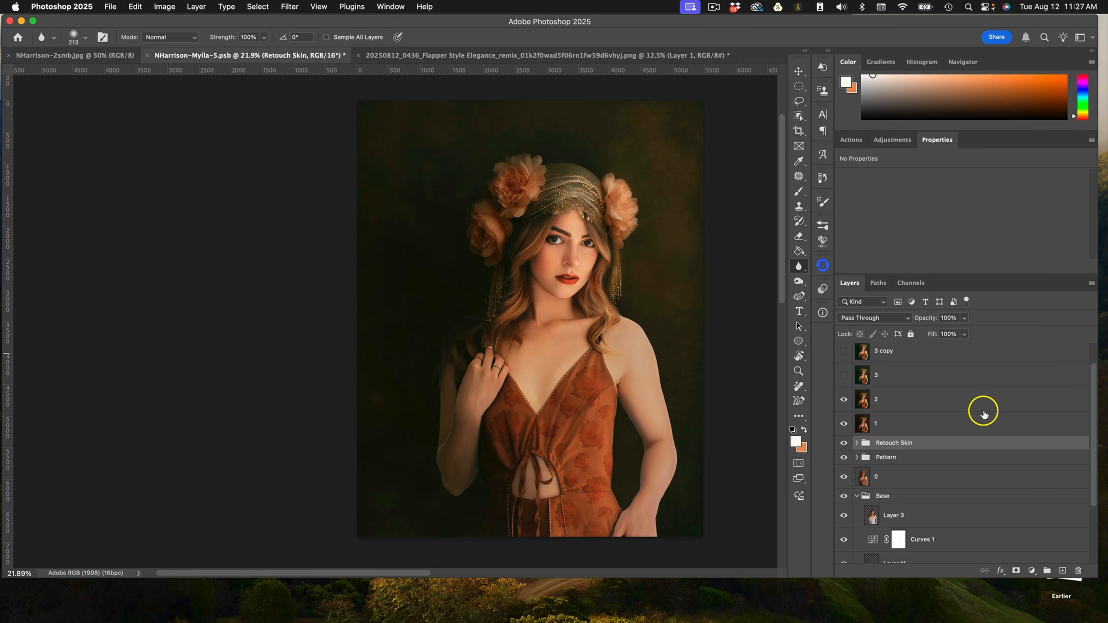
left_click(844, 376)
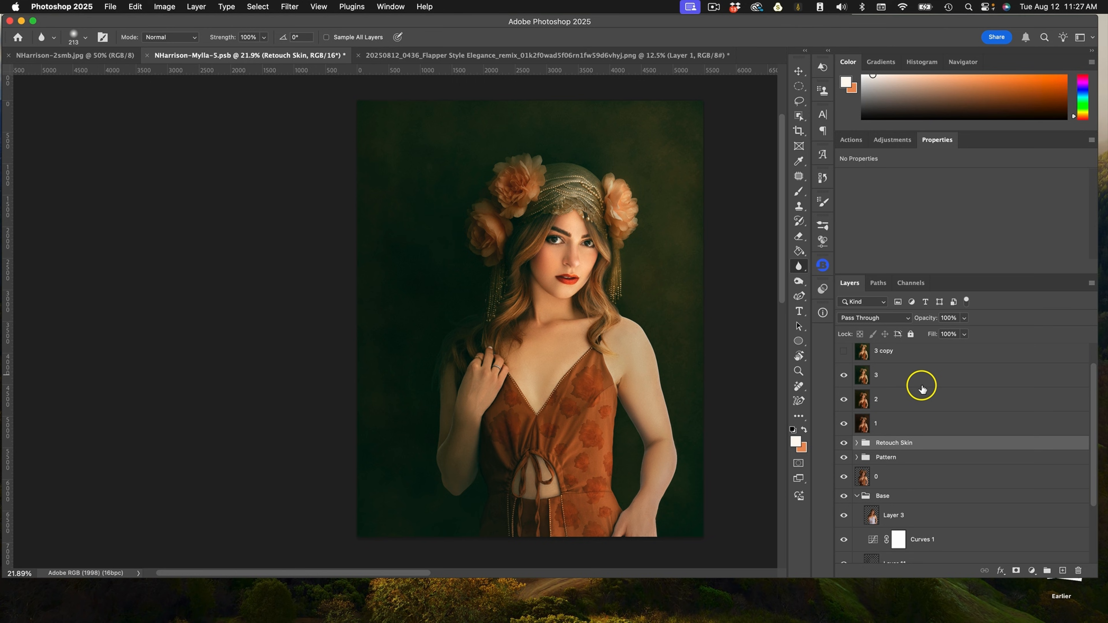
scroll(920, 384, "up", 1)
left_click(844, 378)
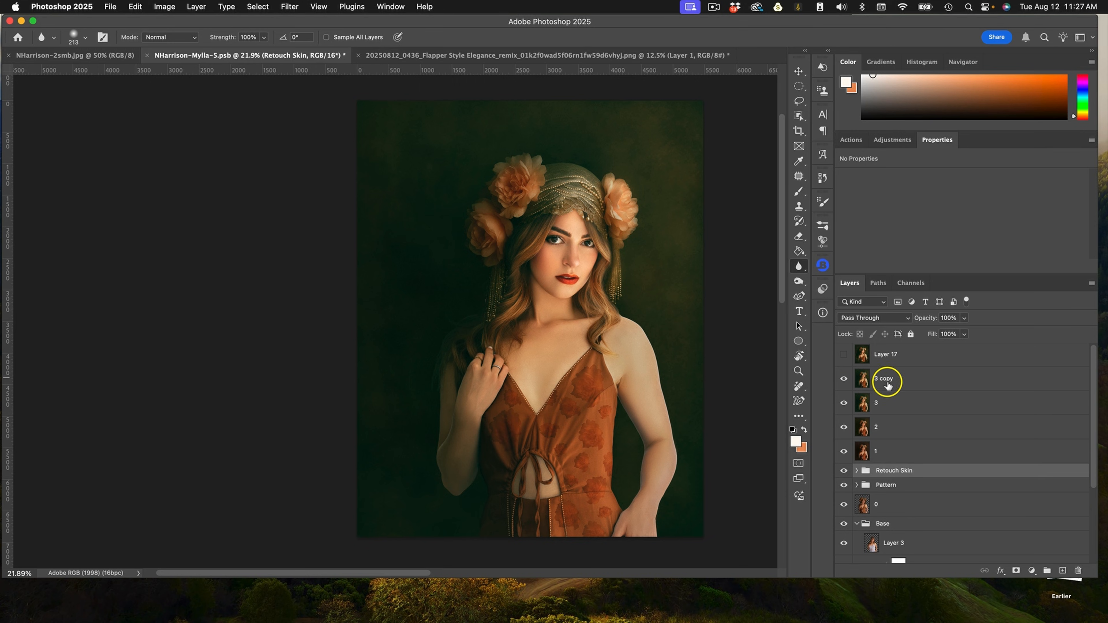
left_click(844, 356)
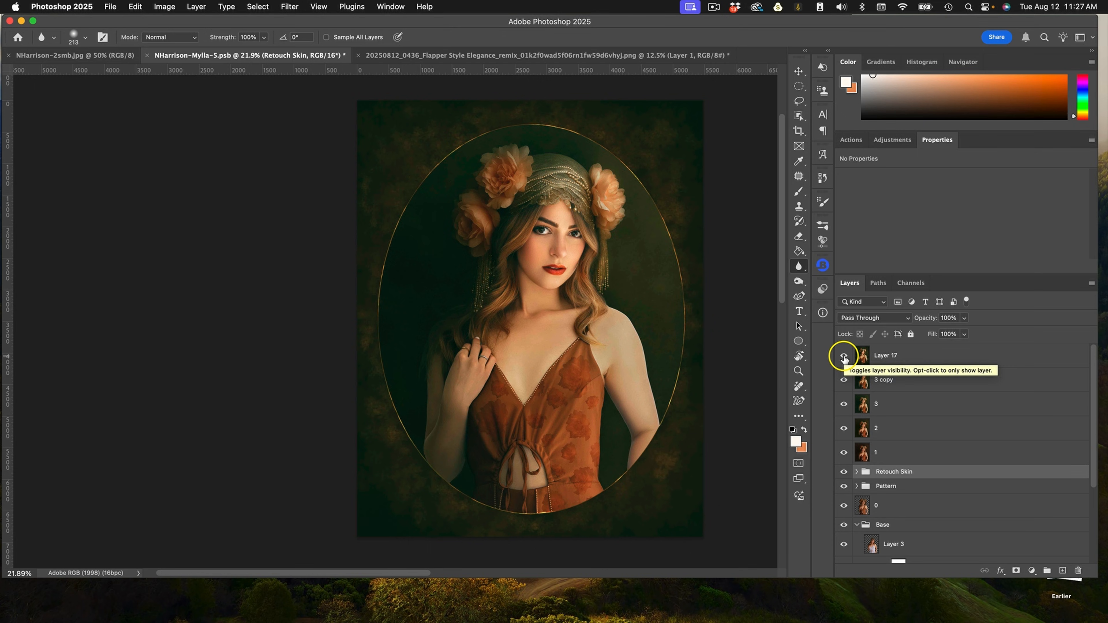
left_click(844, 356)
left_click(843, 356)
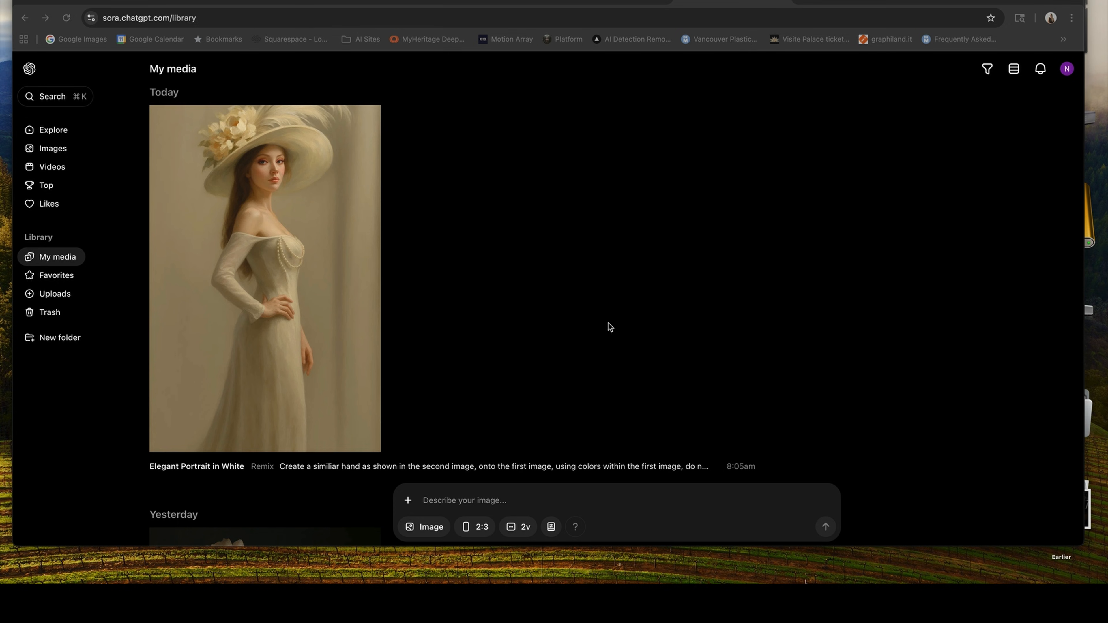
In Sora, upload hat-lady.jpg from the Kelowna drive's Items > Inspiration to Paint folder as a reference image.
left_click(410, 501)
left_click(423, 469)
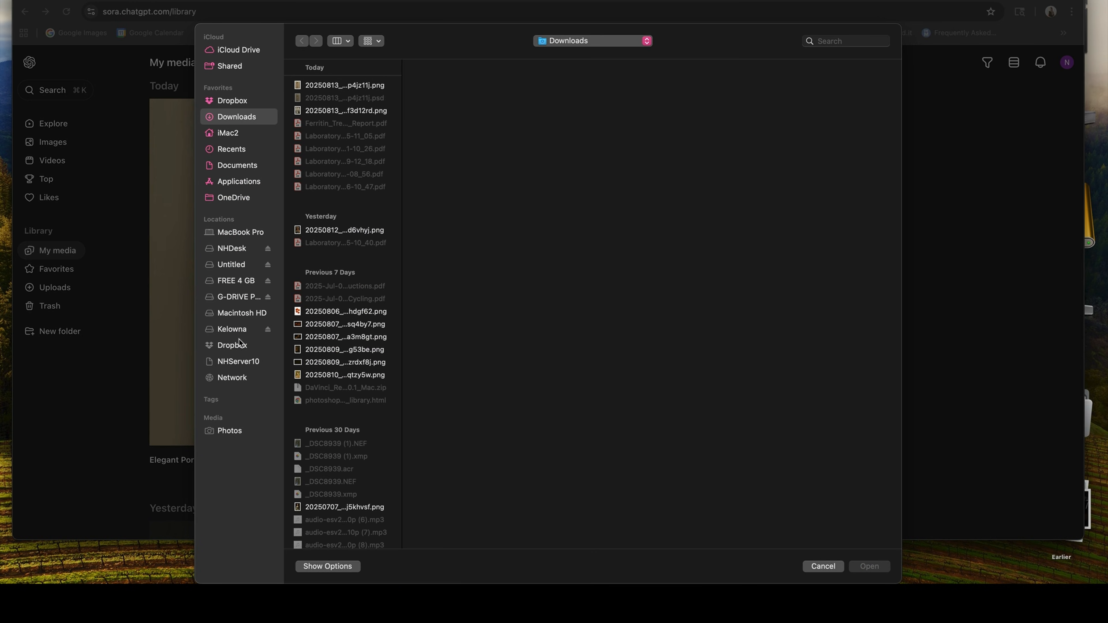
left_click(232, 329)
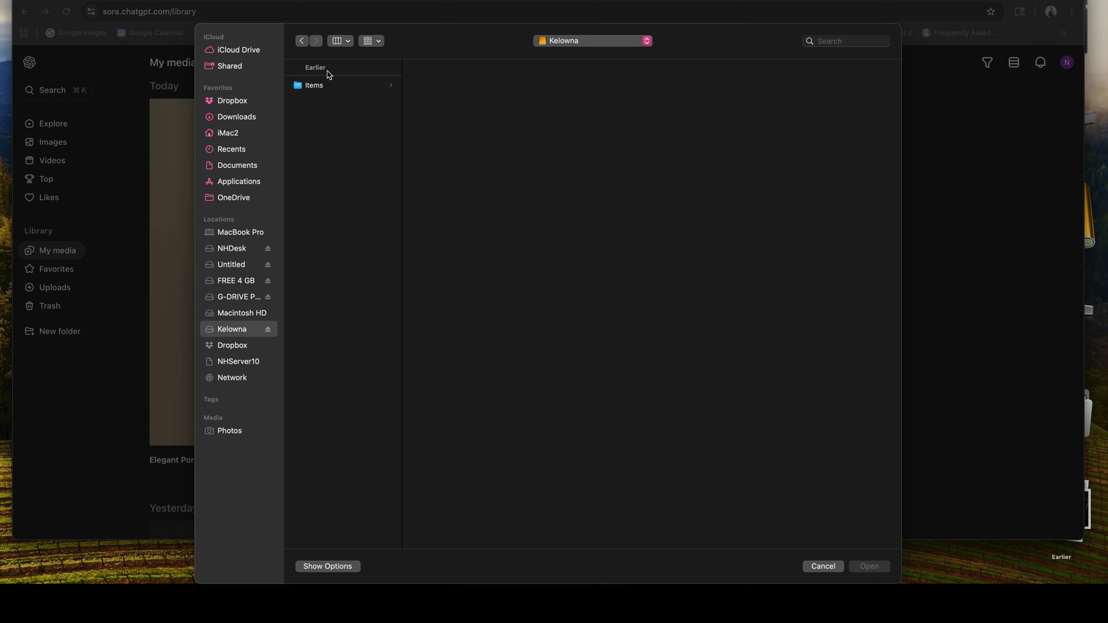
left_click(328, 134)
left_click(453, 136)
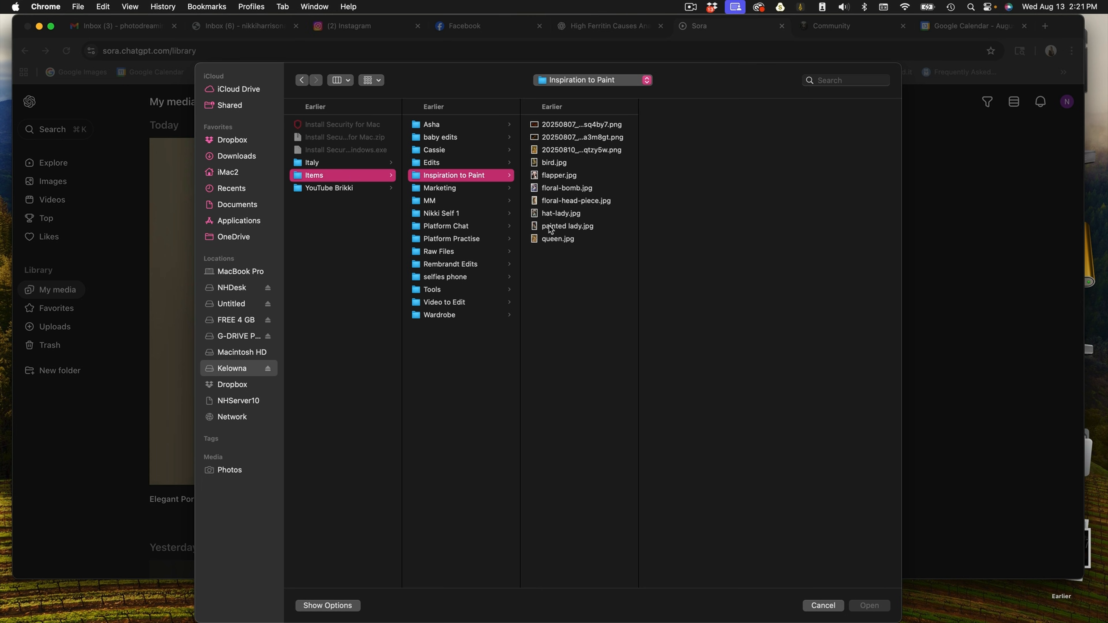
left_click(551, 175)
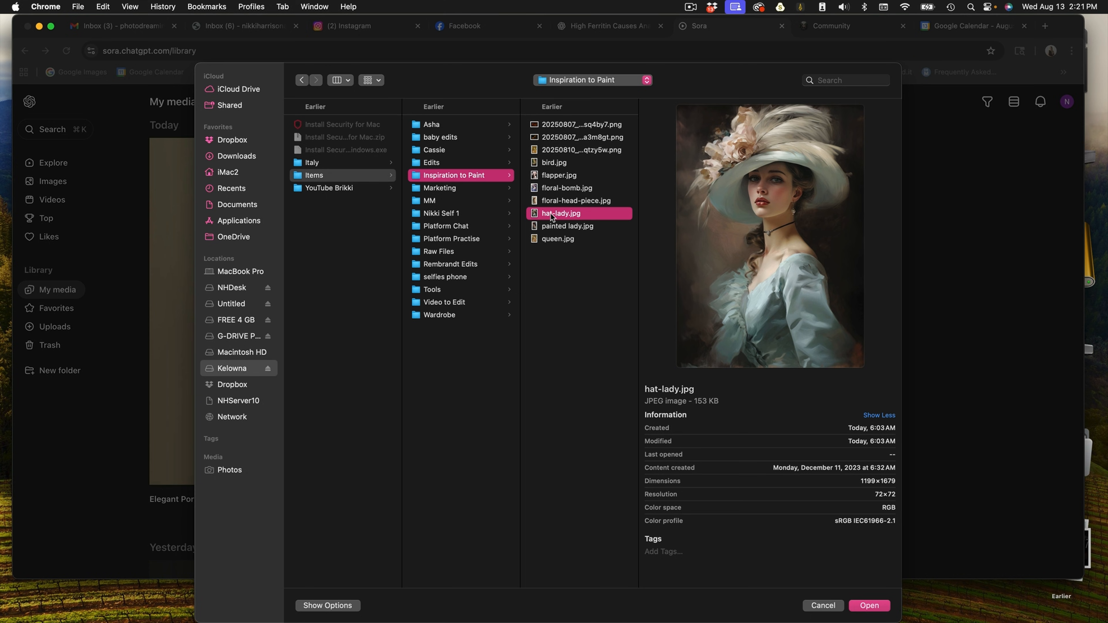
left_click(866, 607)
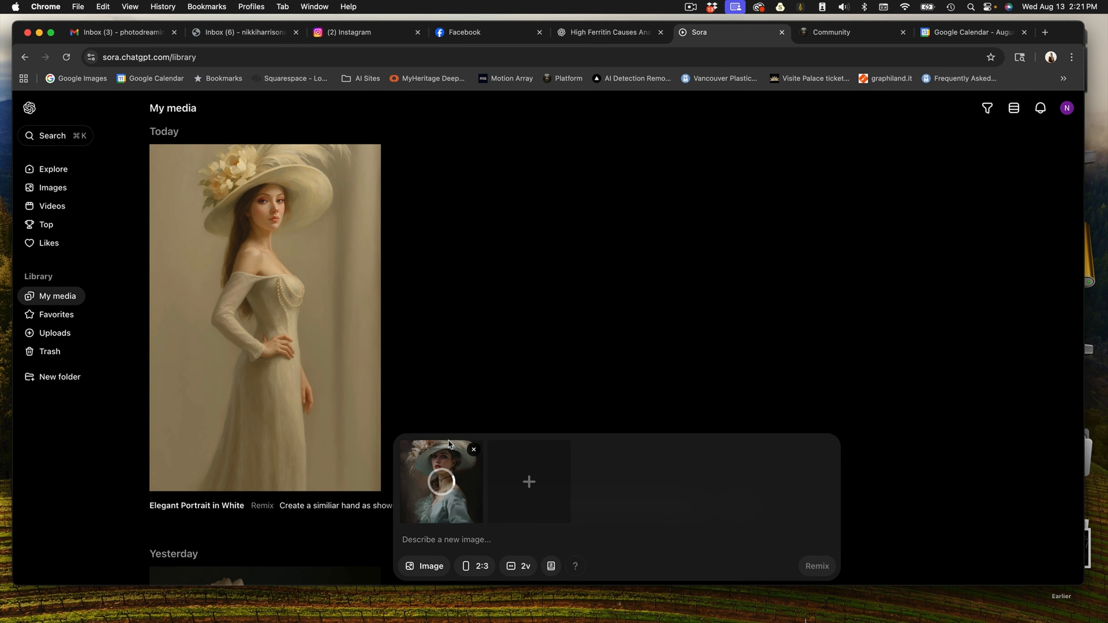
Add a second reference image to the Sora prompt by uploading the new PNG from the Downloads folder.
left_click(533, 484)
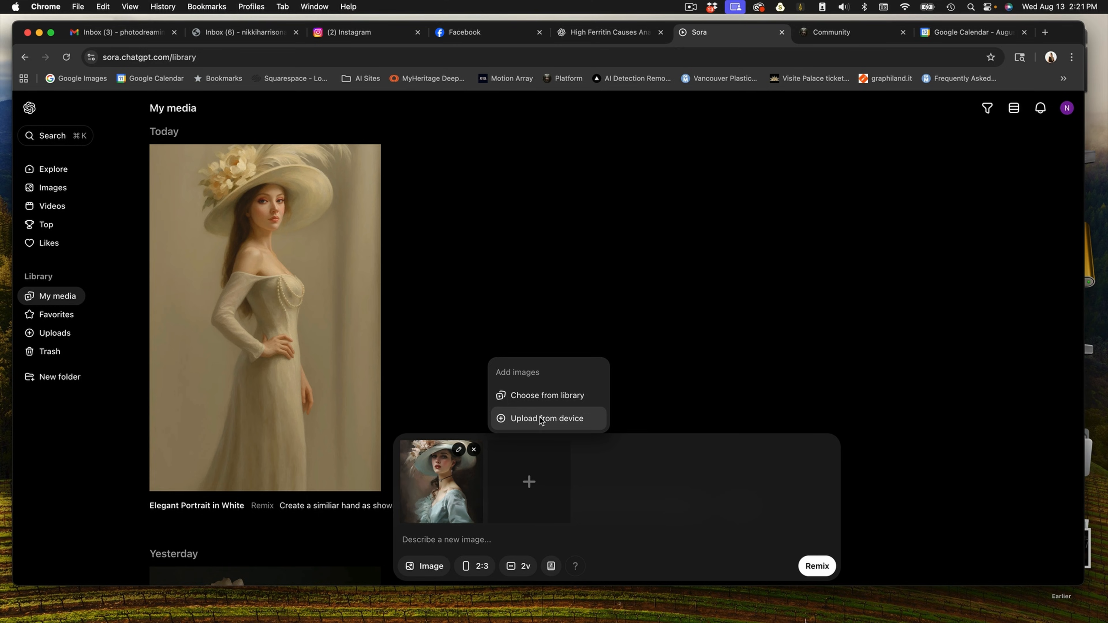
left_click(541, 419)
left_click(334, 125)
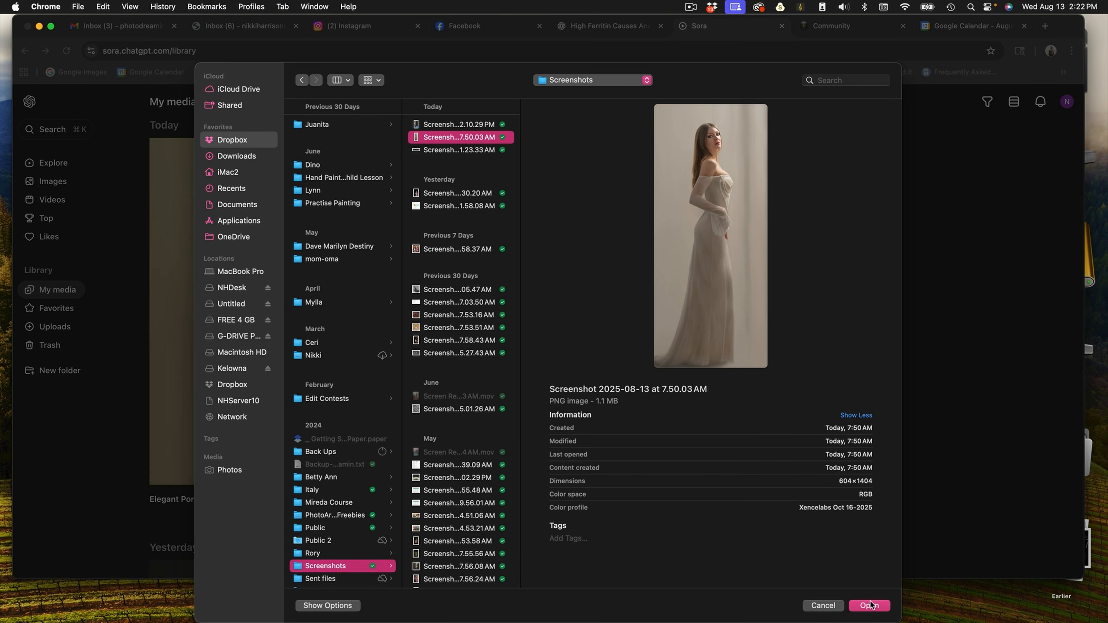
left_click(869, 606)
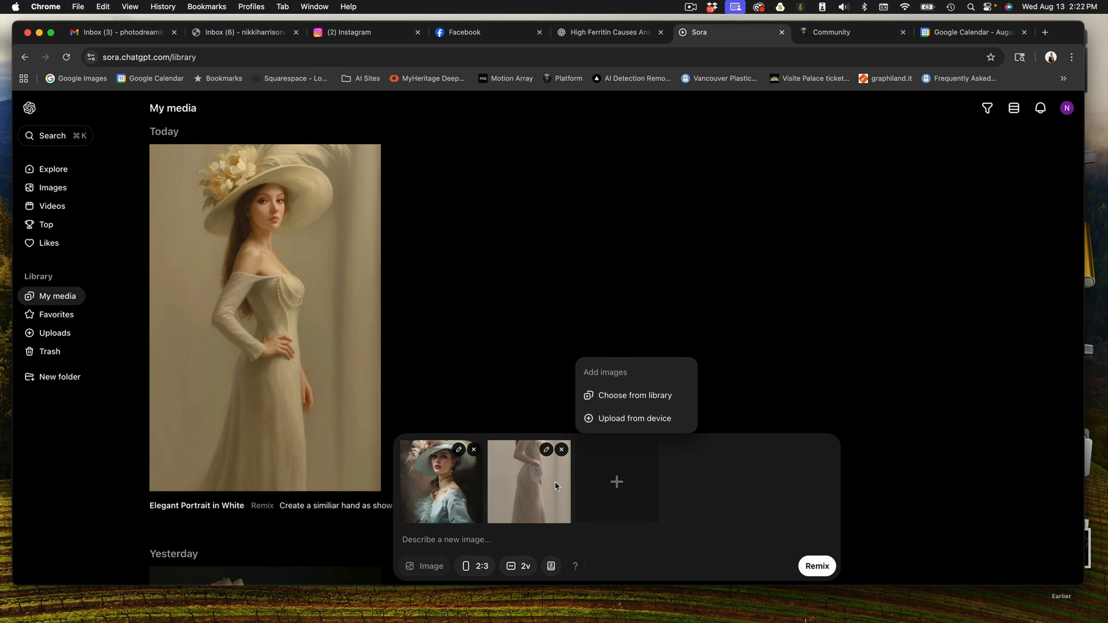
Remix with the prompt "Take the hat in image one and put it onto the subject in image two, light white and cream colors, full length no cropping".
left_click(445, 539)
type("Take the hat in image one and put it onto the subject in image two, light white and cream colors, full len")
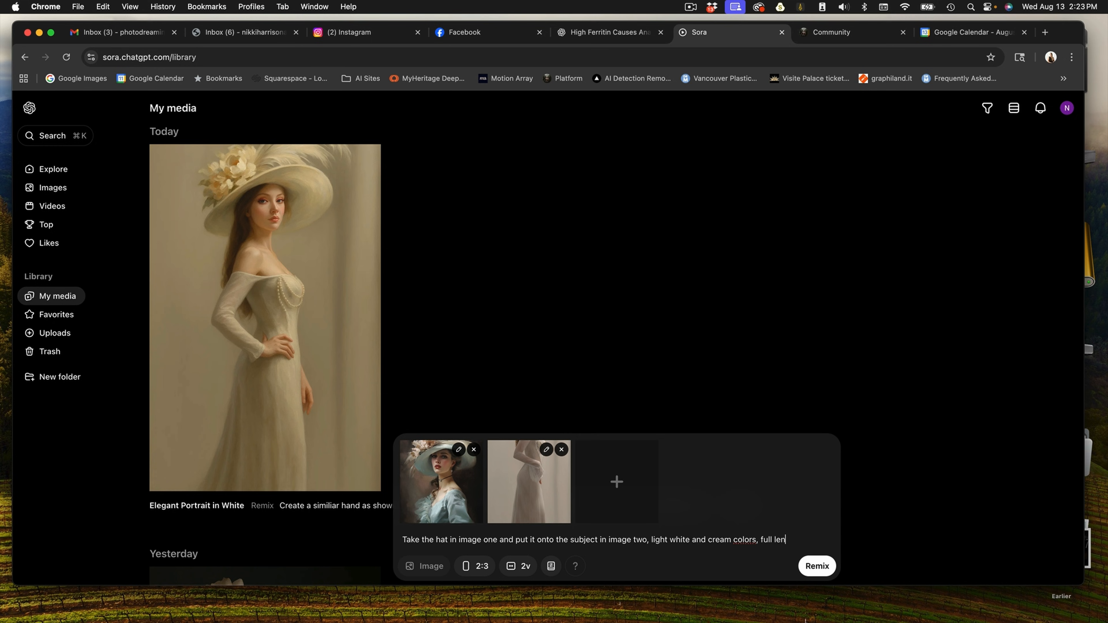
type("gth no cropp")
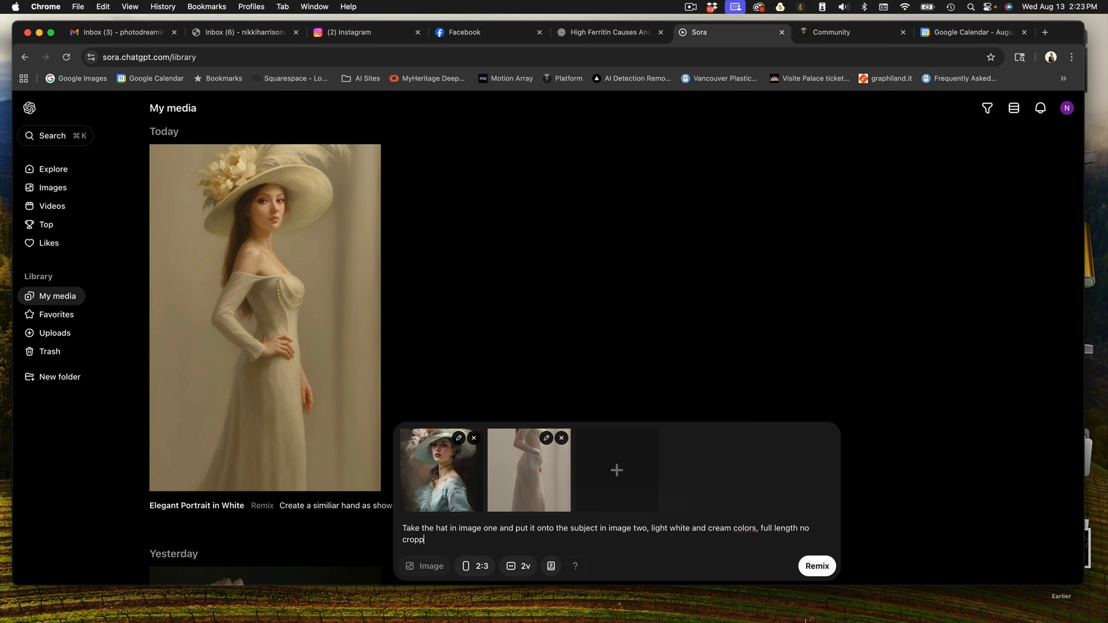
type("ing")
key("Return")
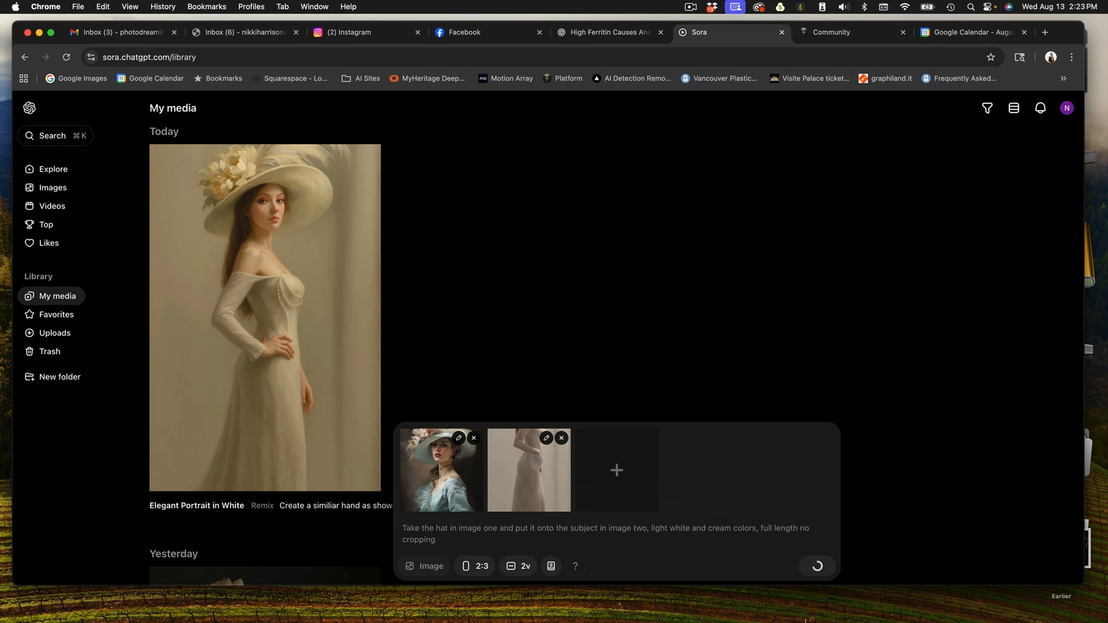
key("Return")
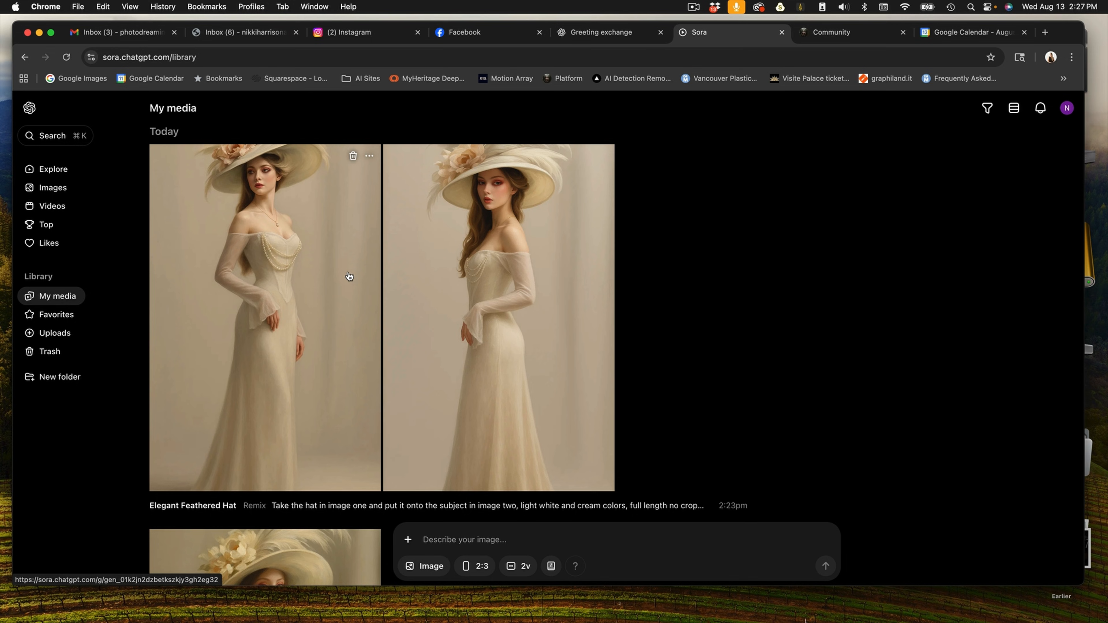
scroll(349, 276, "down", 7)
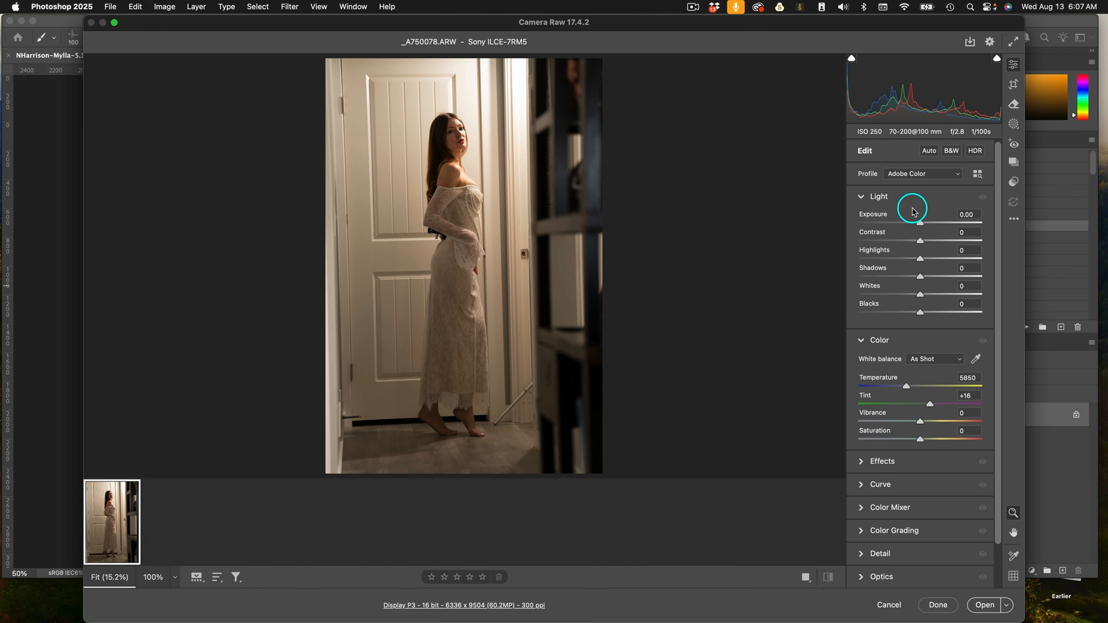
In Camera Raw, set Contrast -29, Highlights -37, Shadows +45, Whites -8, Temperature 5050 and Tint +12.
left_click_drag(918, 240, 914, 295)
left_click_drag(906, 386, 924, 402)
left_click(928, 405)
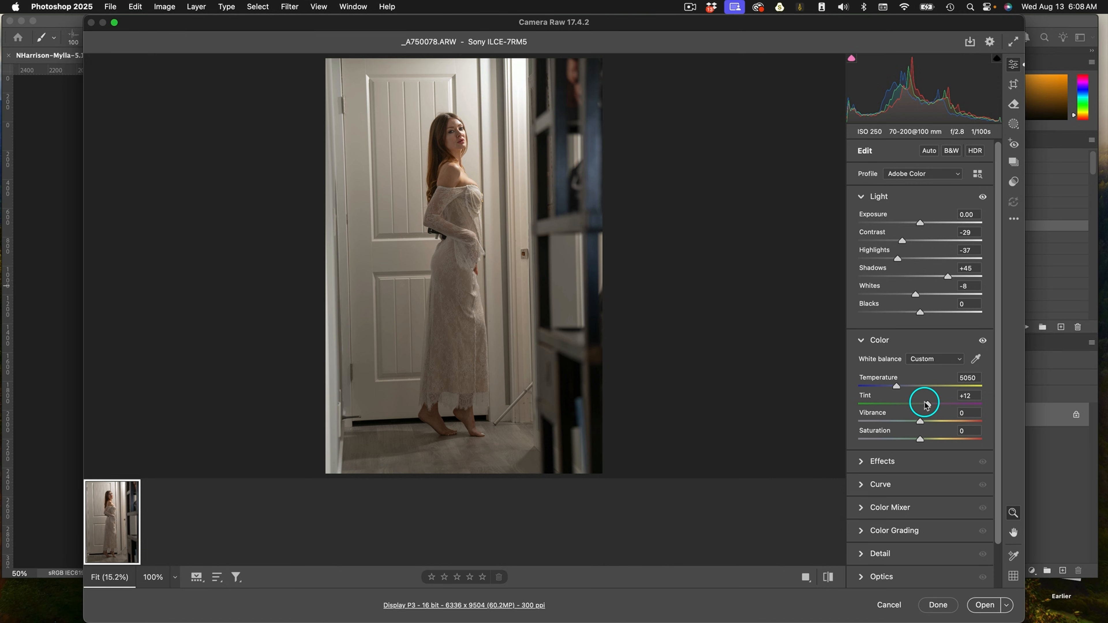
left_click(916, 294)
left_click_drag(915, 292, 911, 293)
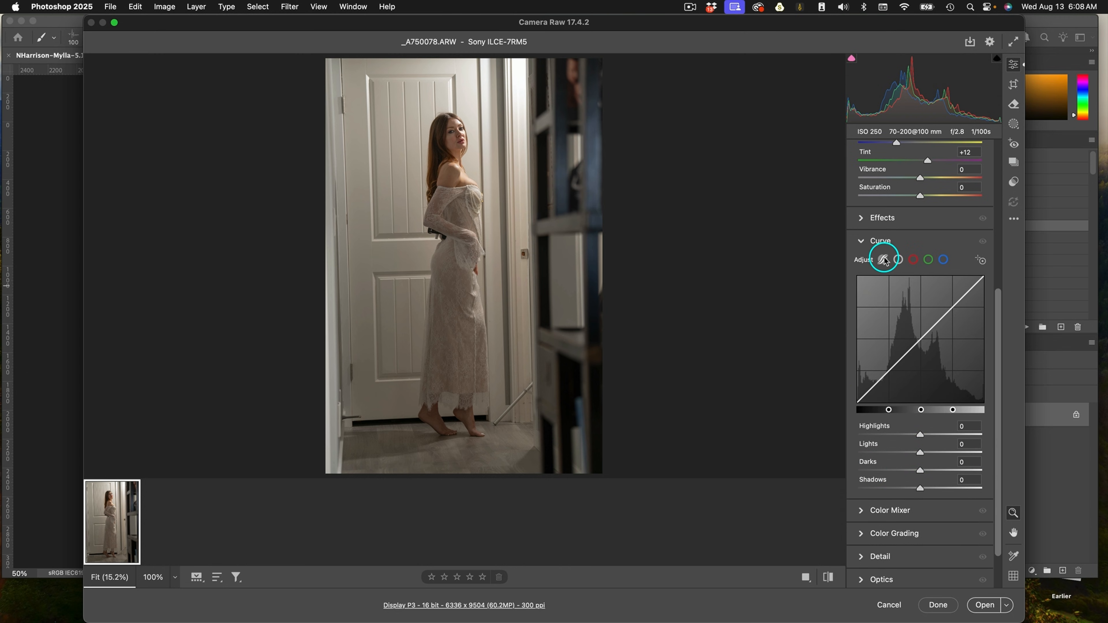
Add a point to the tone curve, lifting it to about input 66 and output 77.
left_click(897, 260)
left_click(891, 367)
left_click_drag(892, 367, 890, 365)
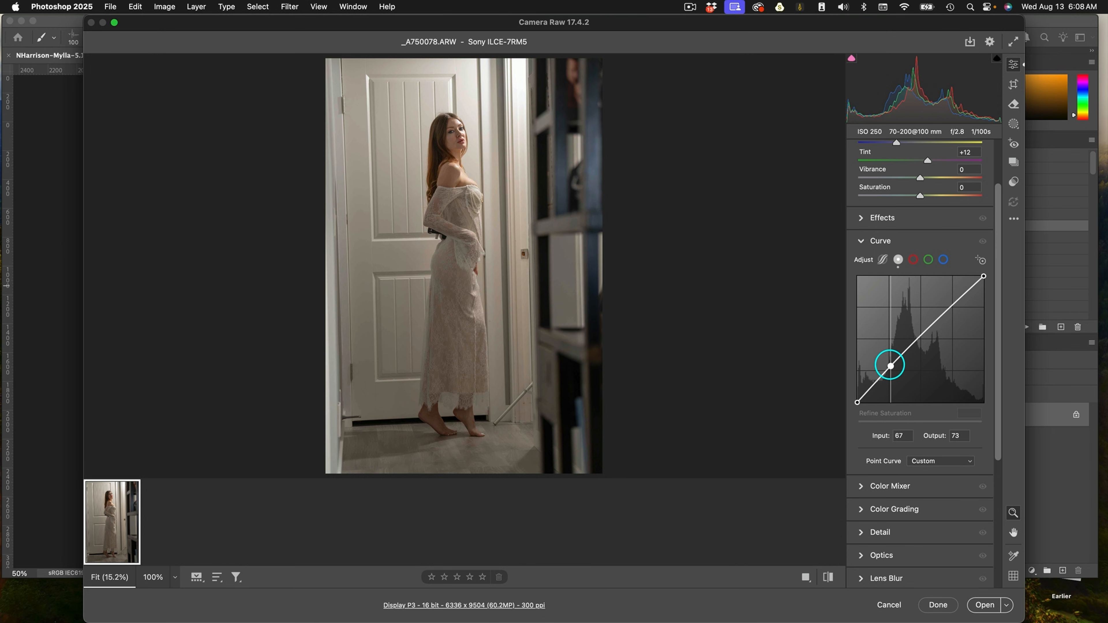
left_click_drag(890, 366, 890, 365)
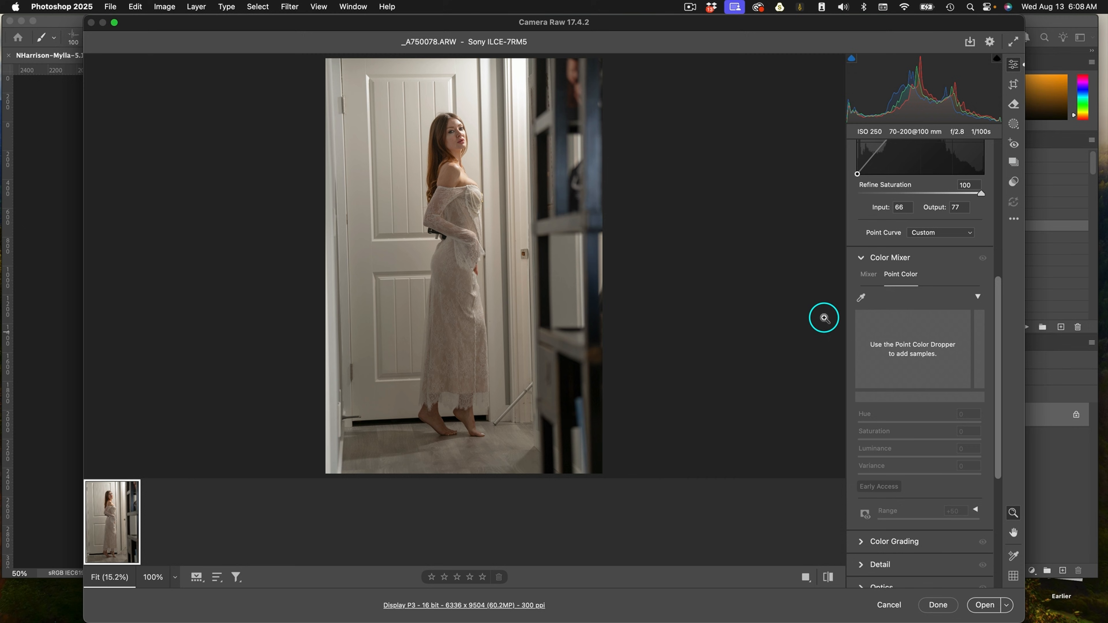
Try sampling a point color in the Color Mixer and lowering its hue and saturation.
left_click(861, 298)
left_click(435, 158)
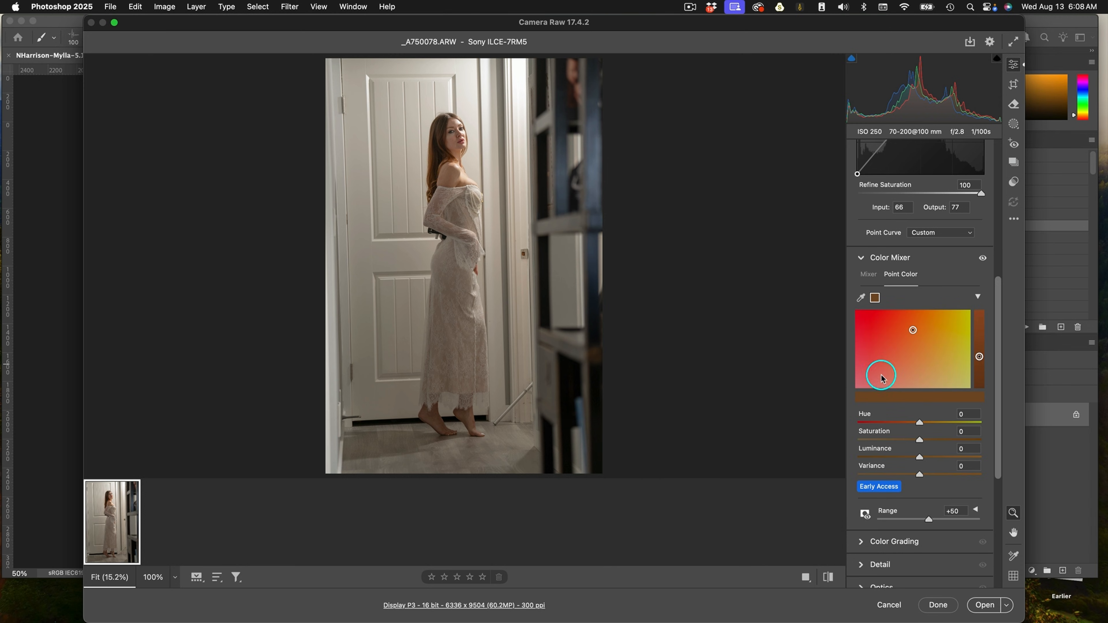
left_click_drag(918, 440, 896, 440)
left_click(910, 351)
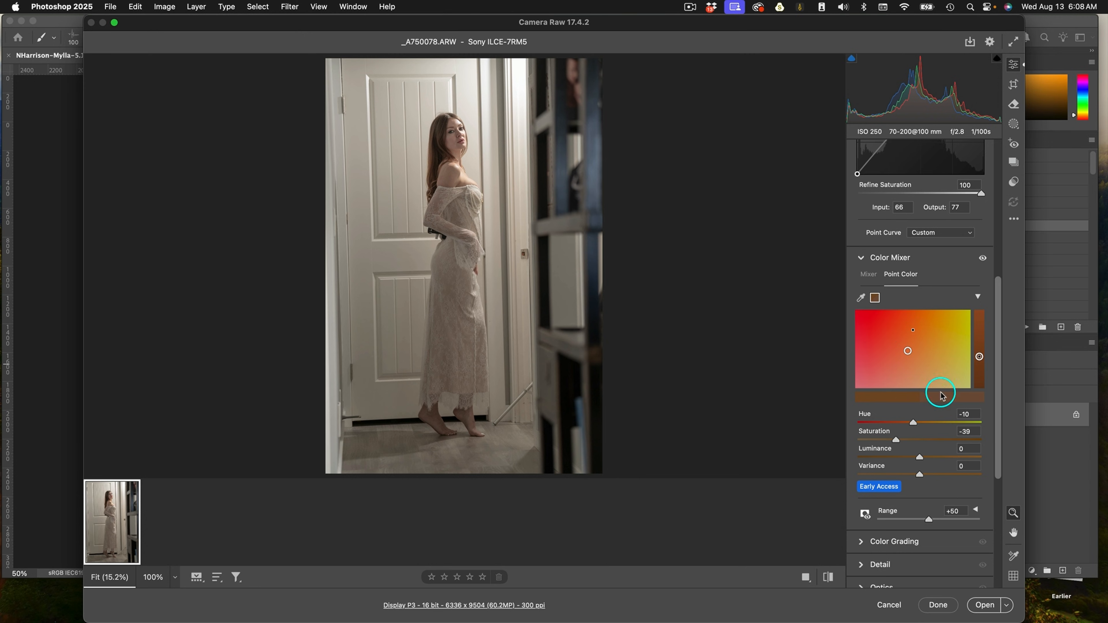
left_click_drag(919, 476, 935, 460)
double_click(935, 460)
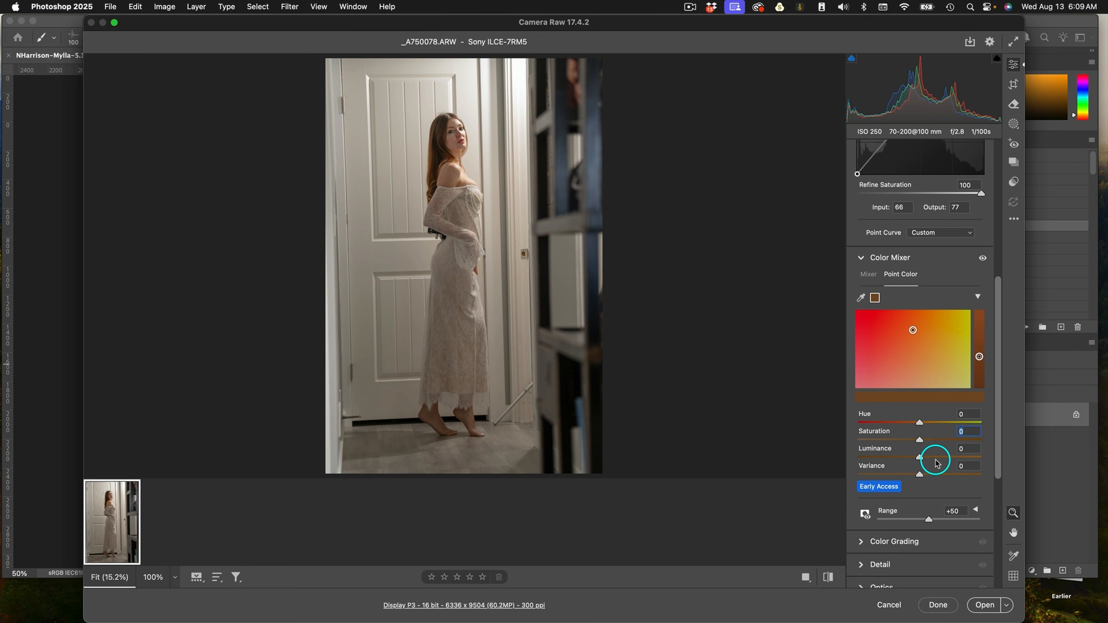
key("super+z")
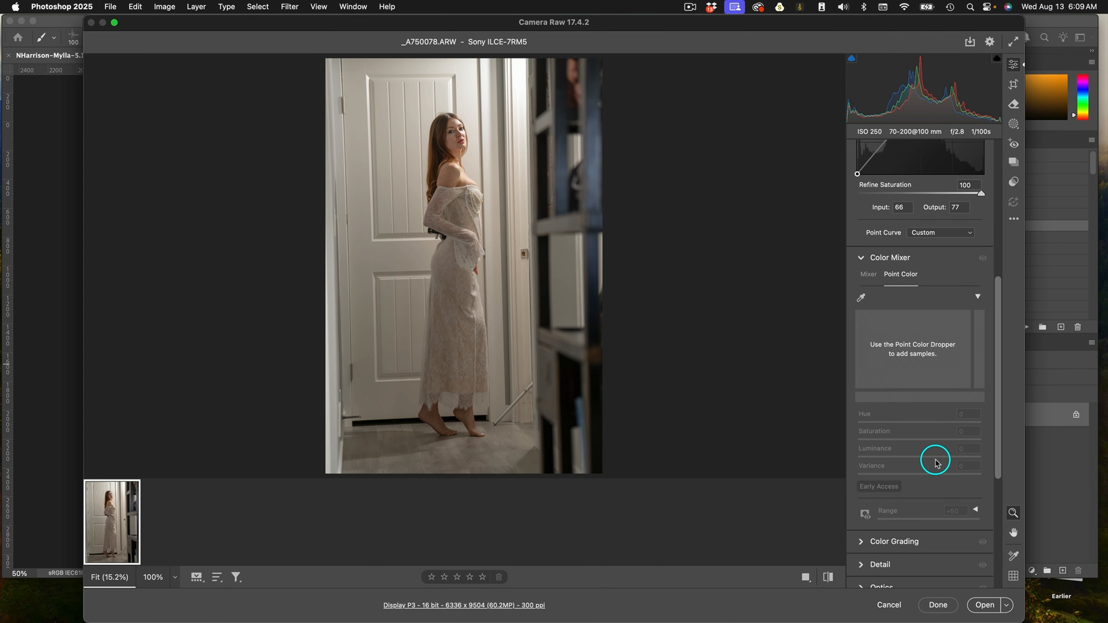
Create a Person 1 mask limited to the hair.
left_click(1012, 124)
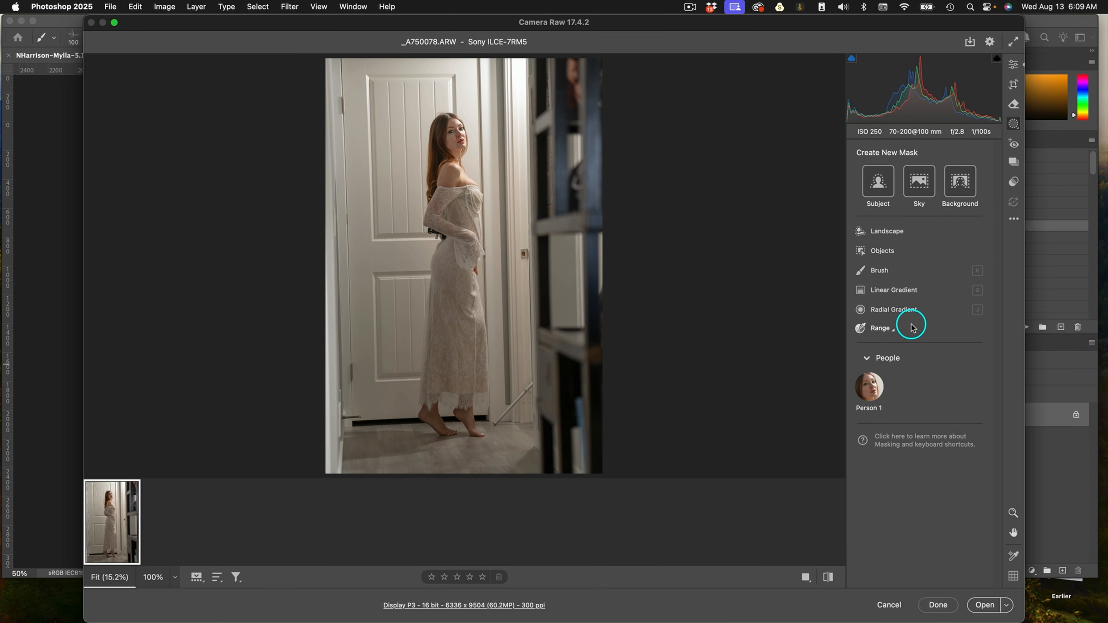
left_click(870, 384)
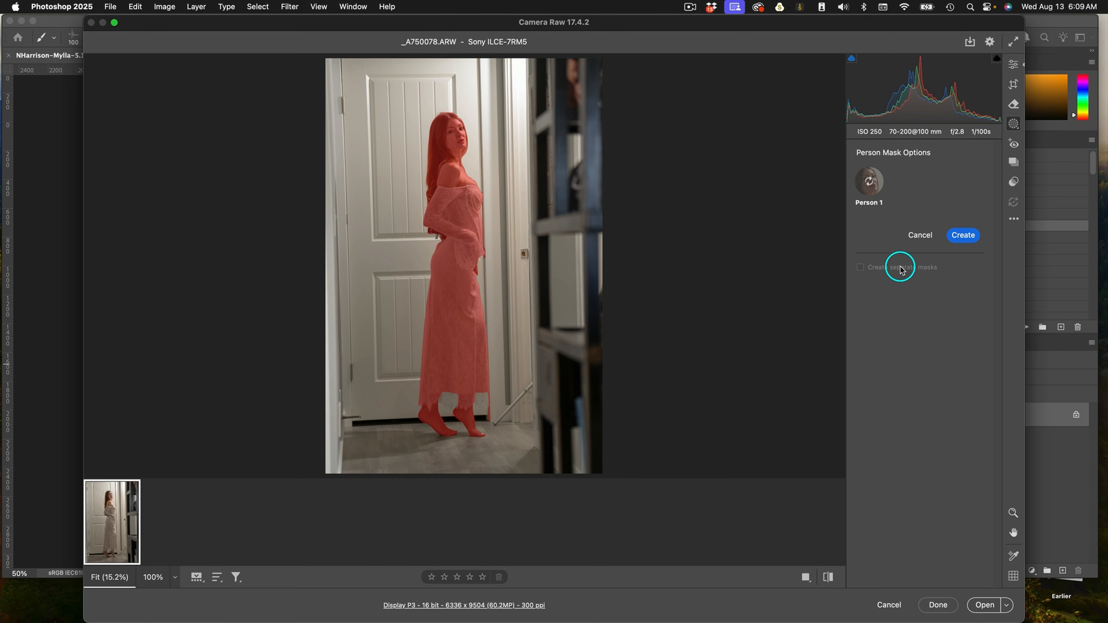
left_click(861, 340)
left_click(962, 376)
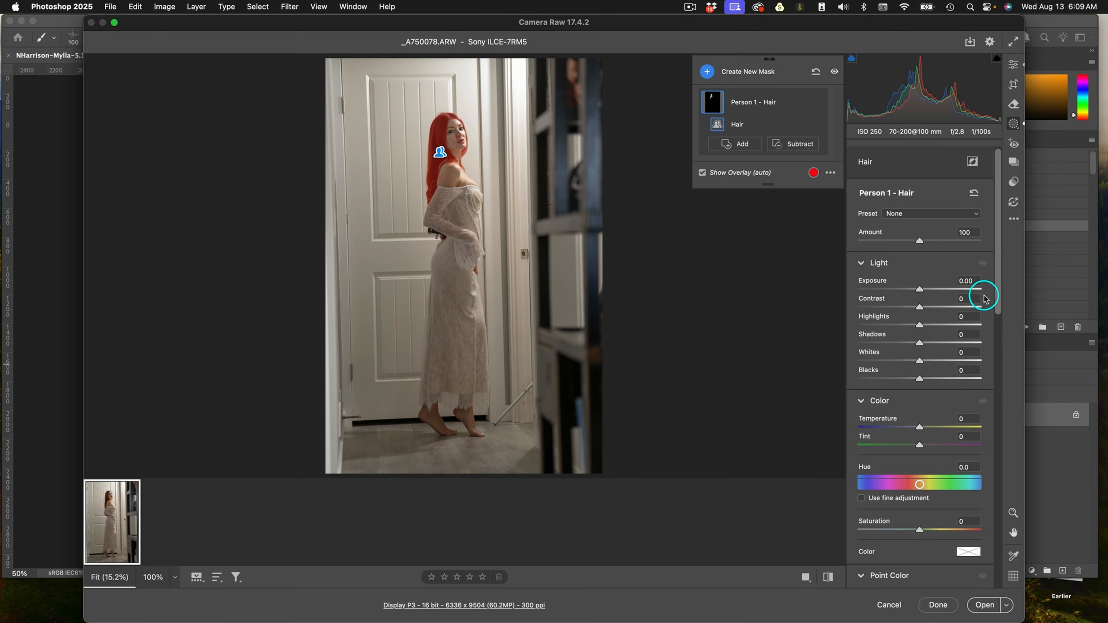
Sample the hair color in the hair mask's Point Color, shift it by hue +17 and saturation -33, and open the image.
left_click_drag(998, 292, 1003, 379)
left_click(860, 367)
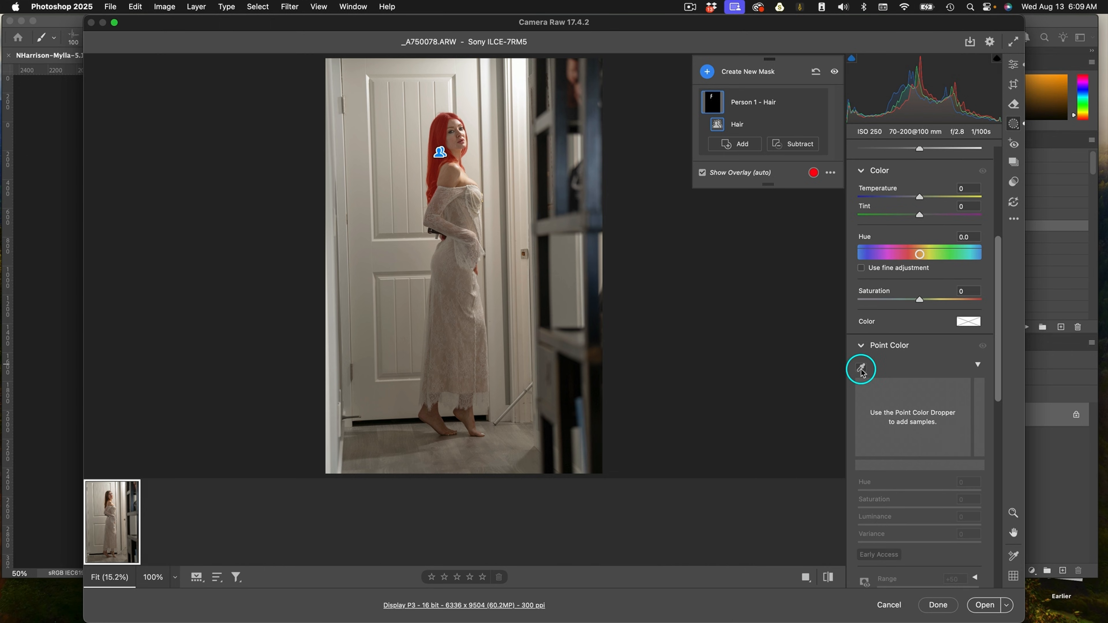
left_click(451, 114)
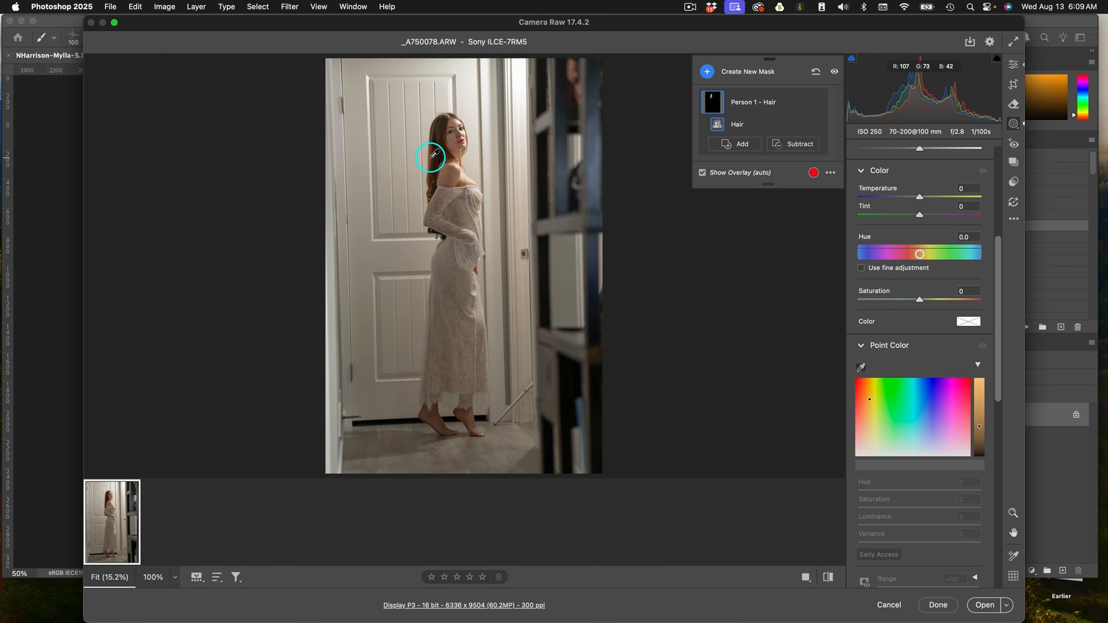
left_click(438, 152)
left_click(912, 396)
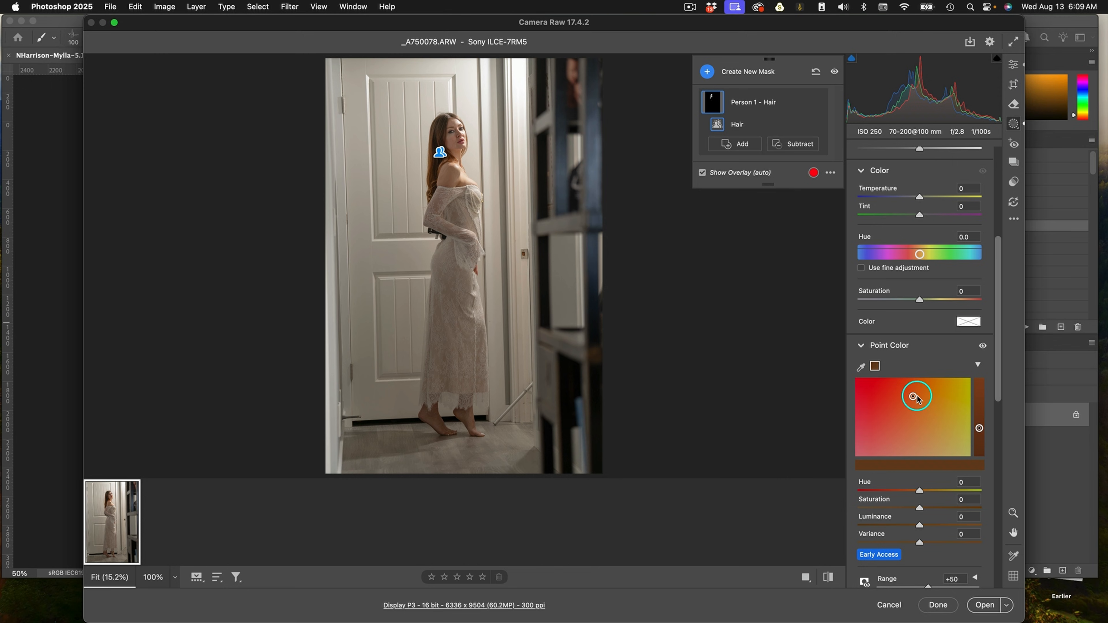
left_click_drag(912, 397, 922, 414)
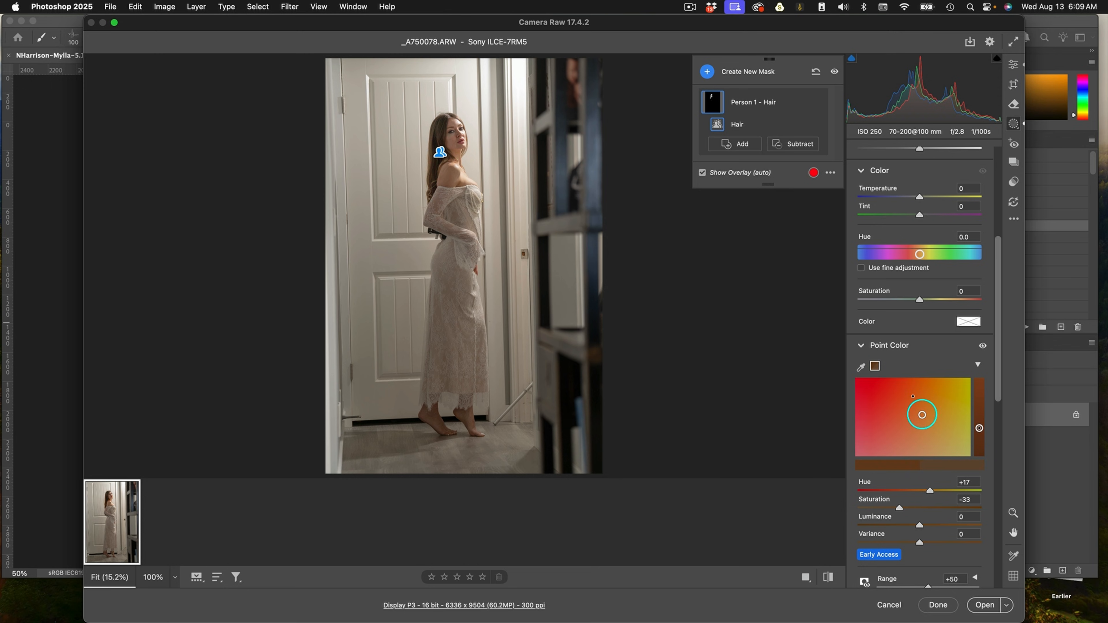
left_click_drag(920, 527, 941, 526)
left_click(983, 605)
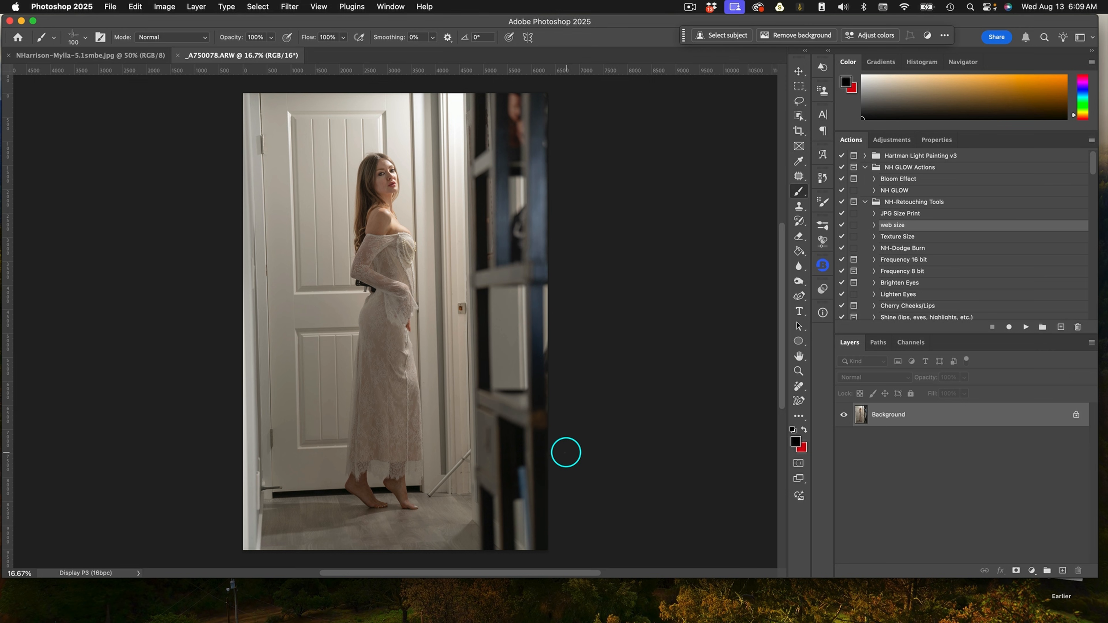
Zoom in to inspect the face closely and zoom back out over the full image.
key("z")
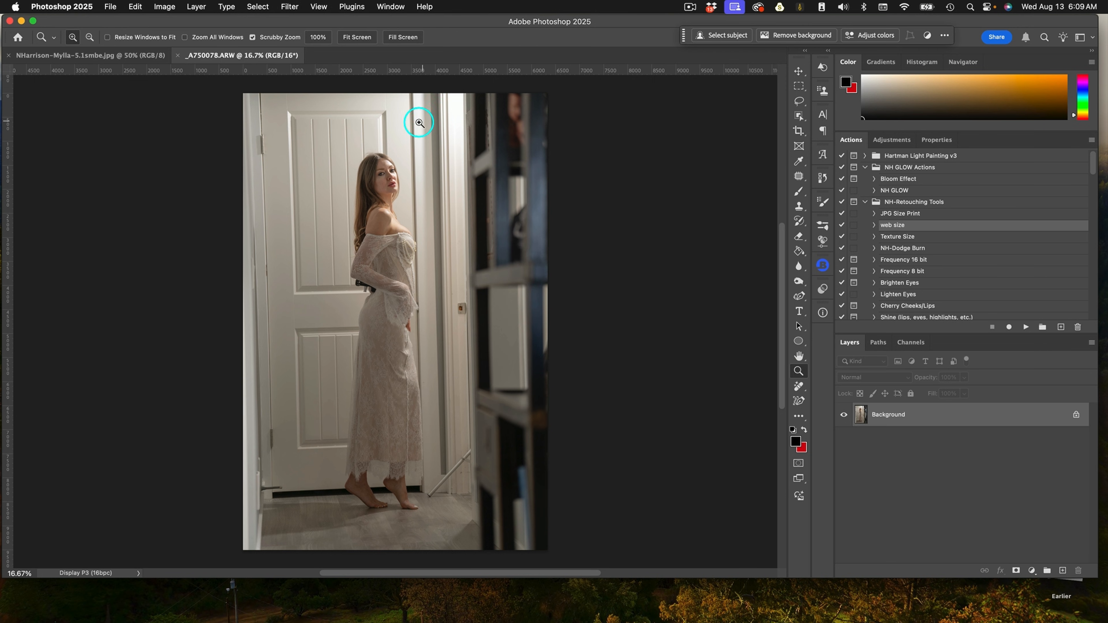
mouse_move(382, 179)
left_mouse_down()
mouse_move(480, 206)
mouse_move(512, 309)
mouse_move(524, 311)
left_mouse_up()
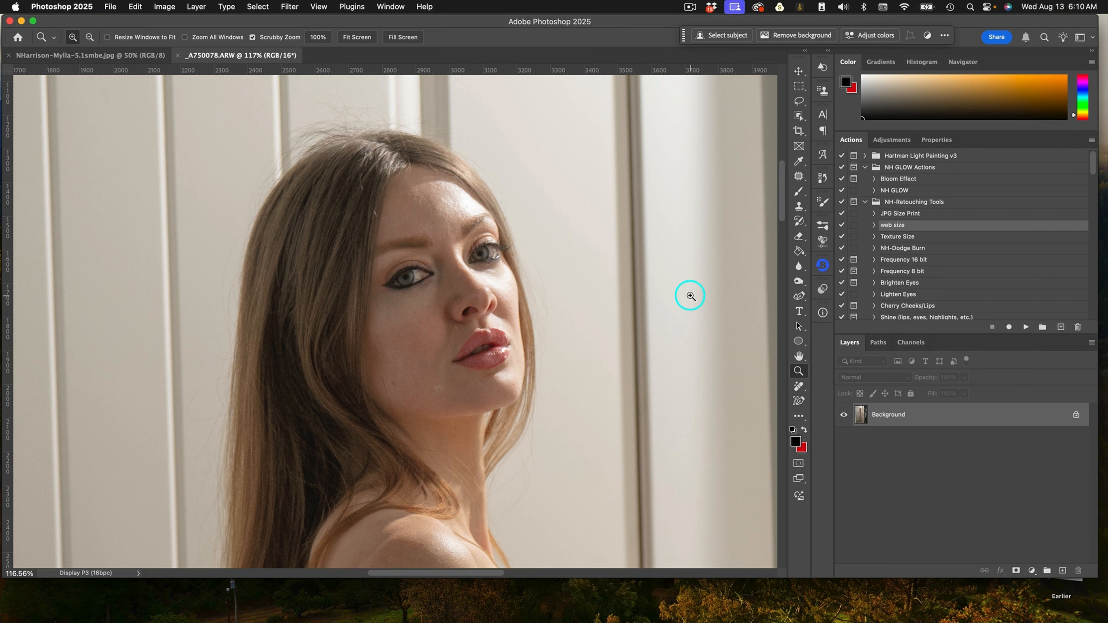
key("super+minus")
key("super+minus")
key("super+minus")
key("super+minus")
key("super+minus")
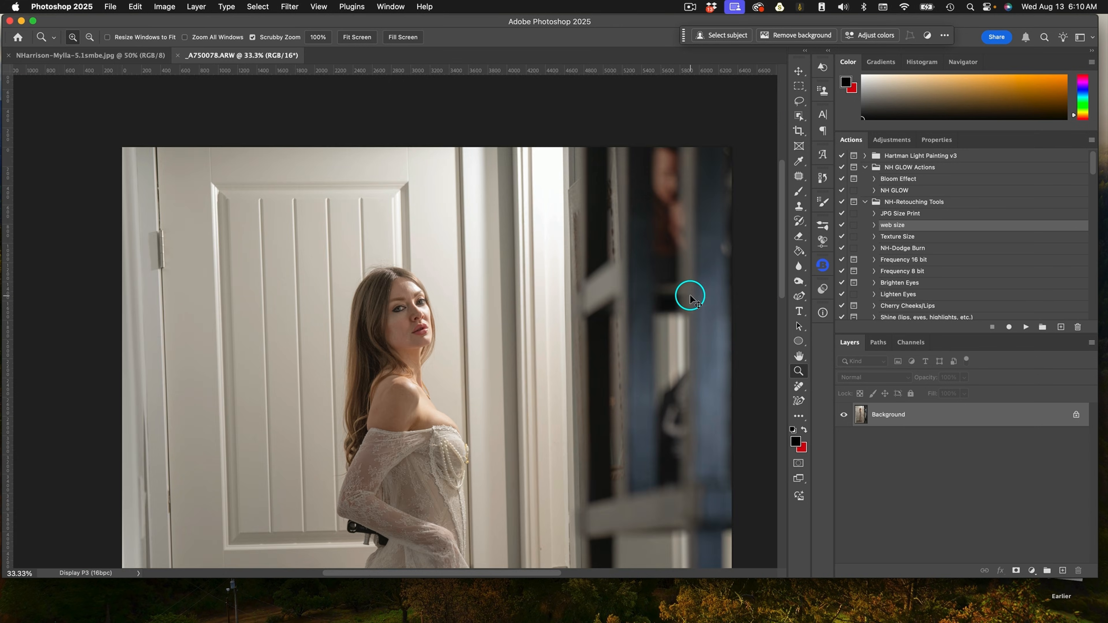
left_click_drag(493, 360, 491, 218)
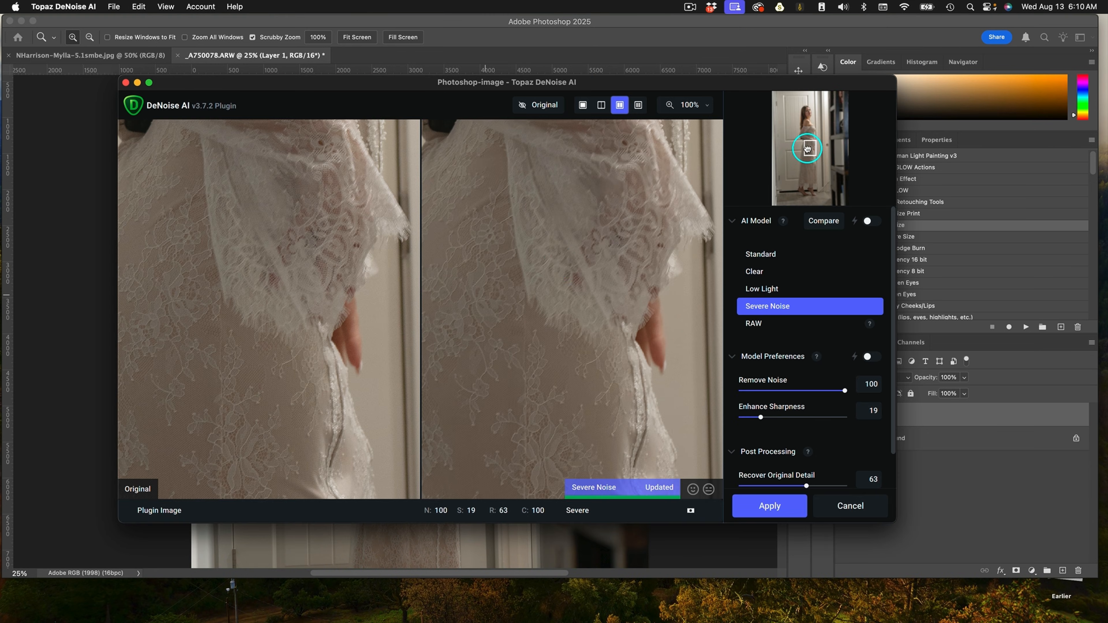
left_click_drag(804, 150, 804, 113)
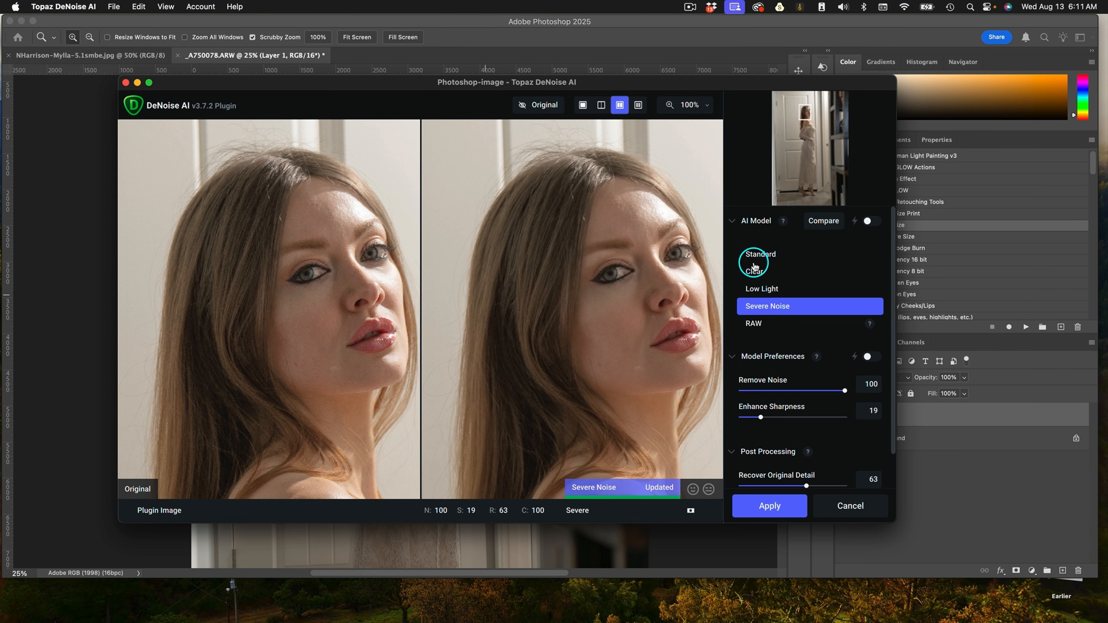
In Topaz DeNoise AI, choose the Standard model and reduce Enhance Sharpness while checking the shoulder detail.
left_click(760, 255)
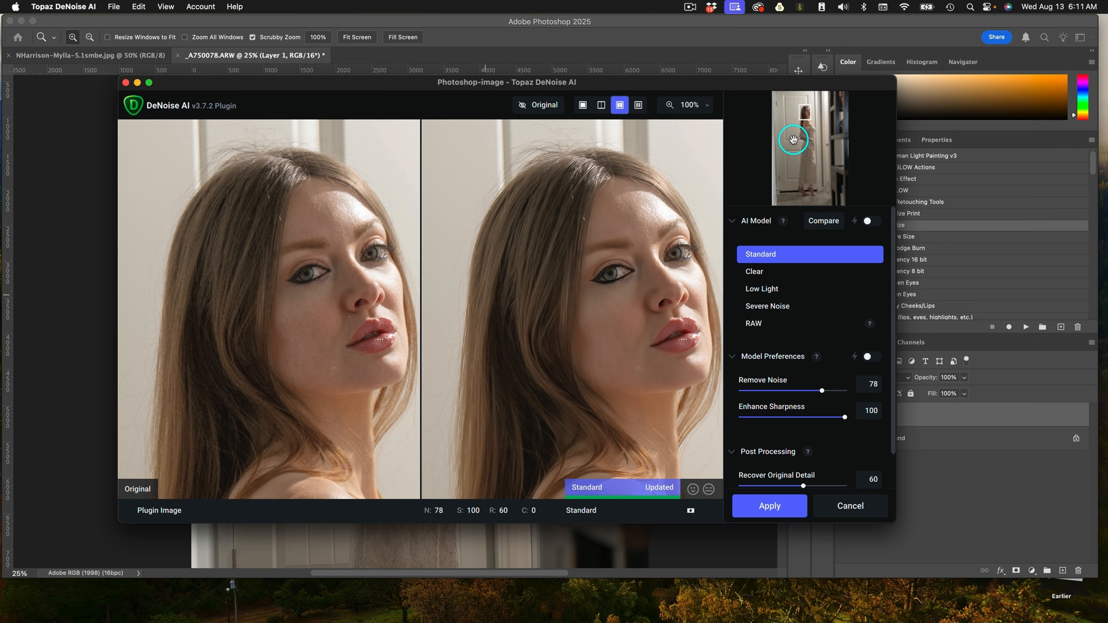
left_click_drag(806, 113, 807, 123)
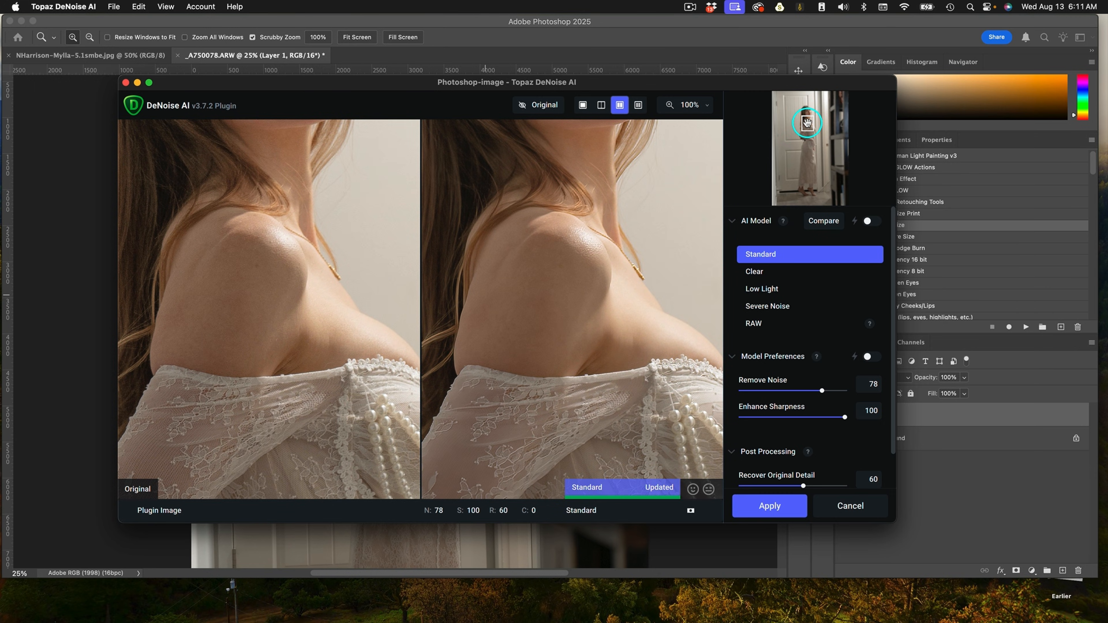
left_click_drag(843, 417, 805, 417)
left_click_drag(808, 127, 807, 113)
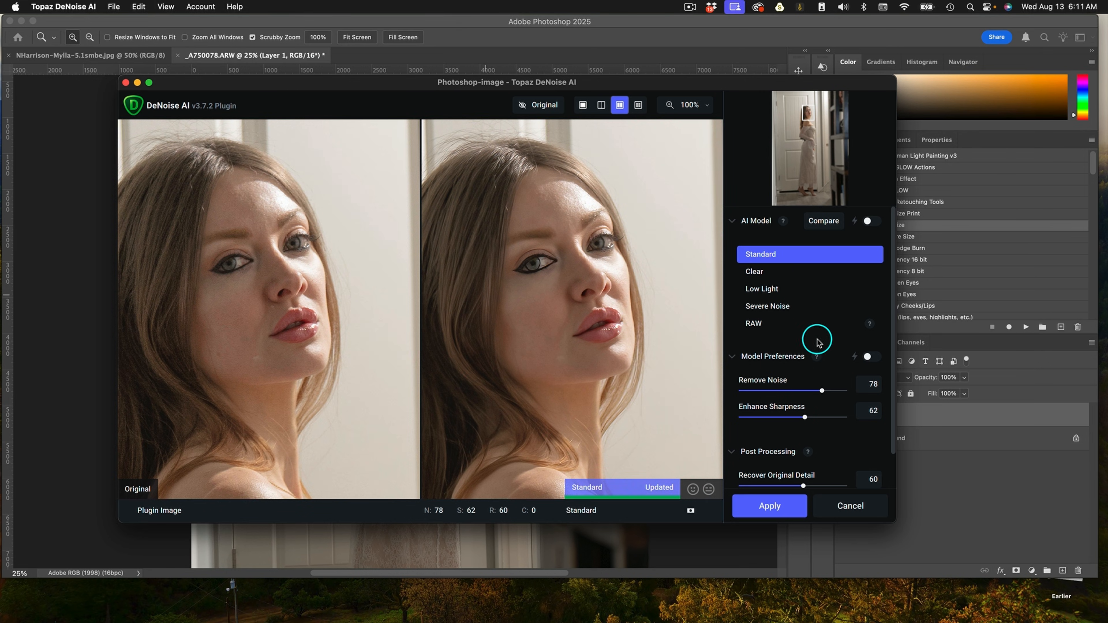
left_click_drag(805, 417, 789, 418)
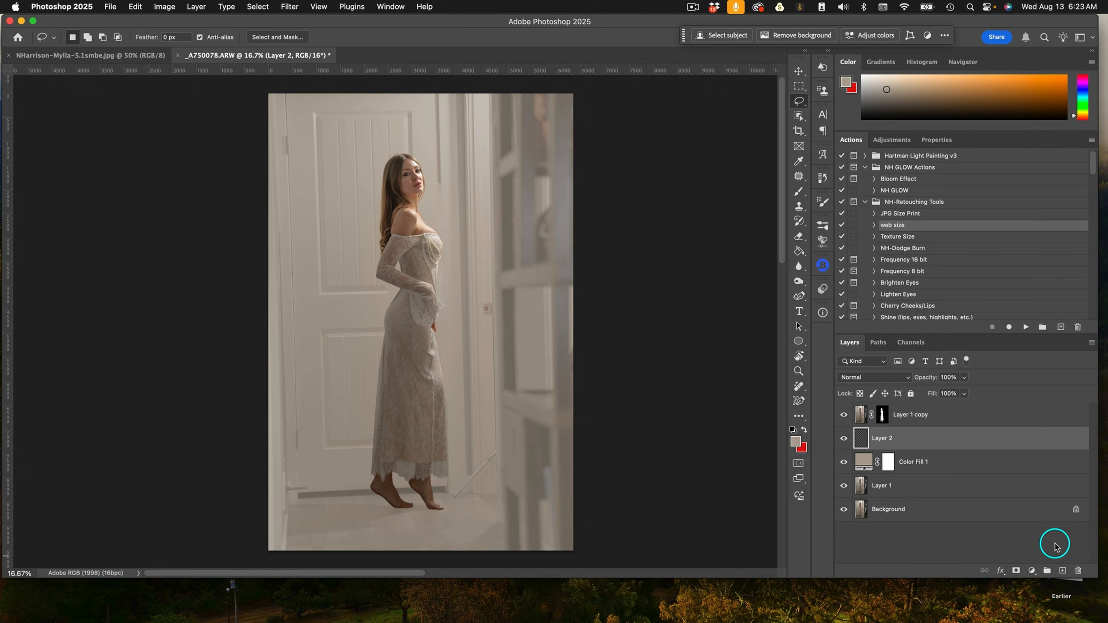
Smear the background on the empty Layer 2 with the Mixer Brush to soften the door and window.
right_click(497, 218)
key("Escape")
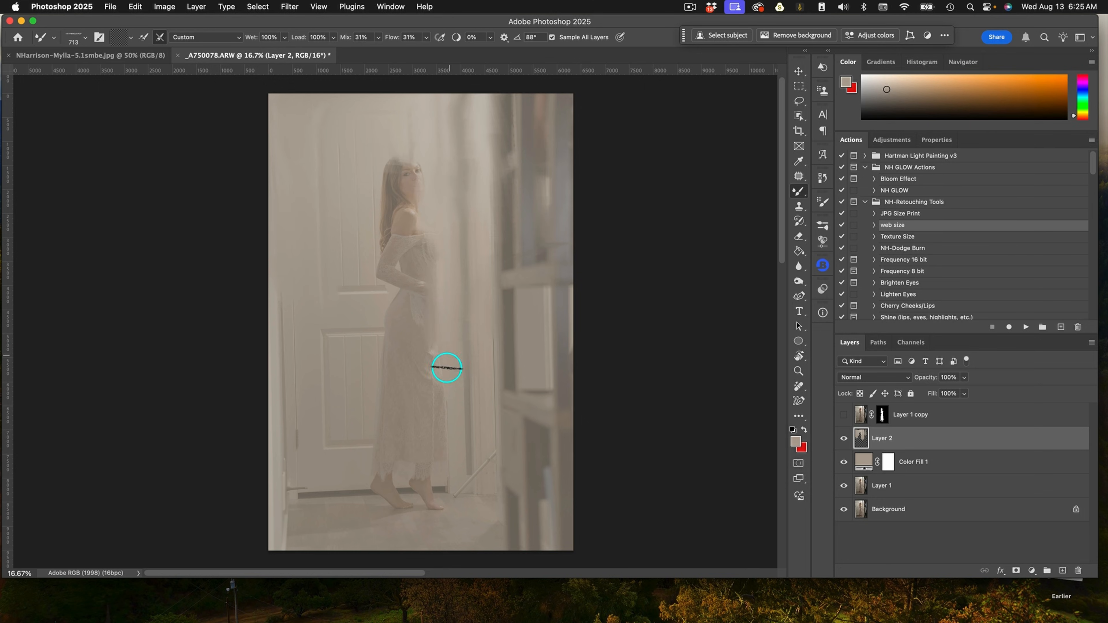
mouse_move(344, 126)
left_mouse_down()
mouse_move(378, 194)
mouse_move(367, 257)
mouse_move(410, 99)
mouse_move(492, 214)
mouse_move(538, 223)
mouse_move(511, 265)
mouse_move(373, 316)
mouse_move(297, 420)
mouse_move(548, 256)
mouse_move(491, 364)
mouse_move(455, 491)
mouse_move(443, 436)
mouse_move(495, 388)
mouse_move(511, 426)
mouse_move(360, 504)
mouse_move(549, 446)
mouse_move(527, 496)
mouse_move(551, 598)
mouse_move(503, 379)
mouse_move(293, 379)
mouse_move(309, 417)
mouse_move(509, 259)
mouse_move(359, 492)
mouse_move(276, 496)
left_mouse_up()
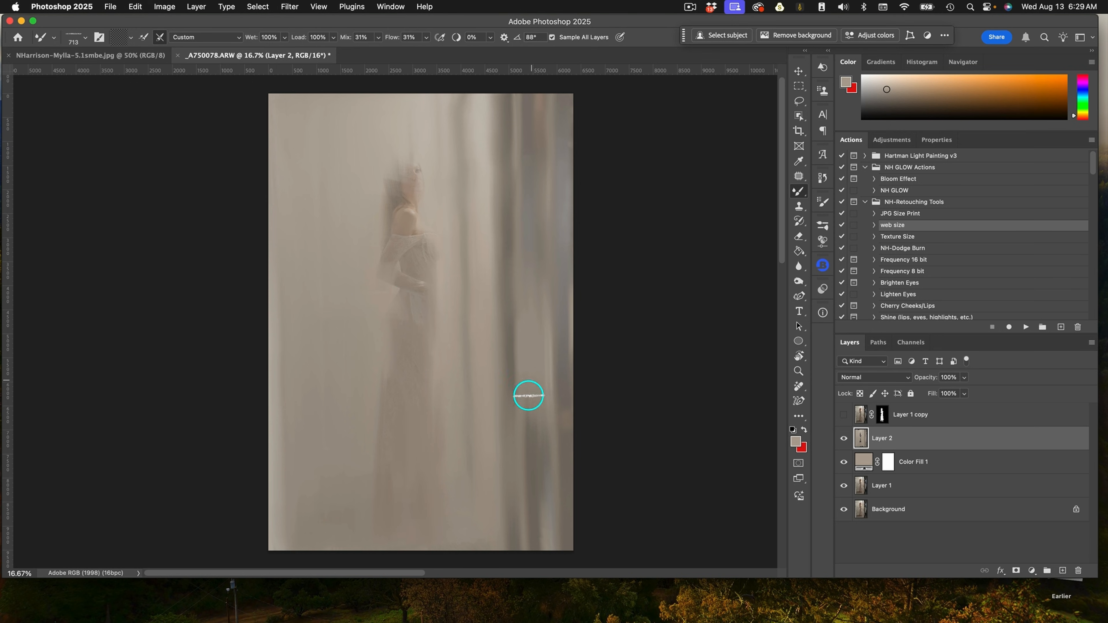
Show the masked figure layer again and duplicate it.
key("c")
left_click(843, 414)
right_click(920, 407)
key("super+j")
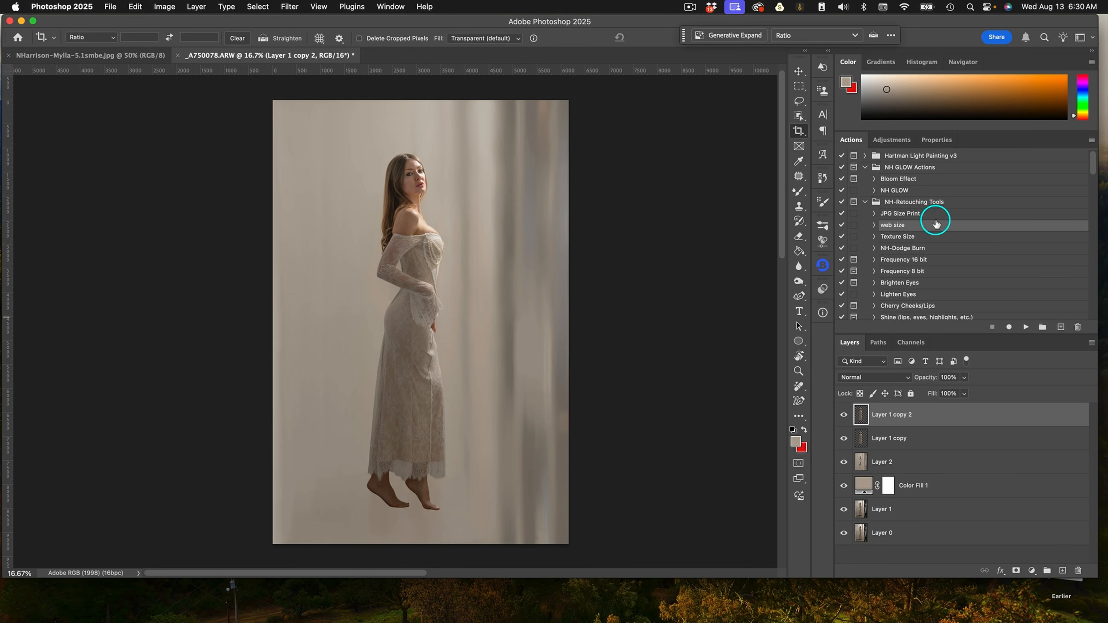
Copy the lower gown onto a new layer and warp it downward to lengthen the dress over the feet.
key("m")
left_click_drag(349, 339, 465, 477)
key("super+j")
key("super+t")
left_click_drag(411, 407, 410, 453)
left_click_drag(368, 453, 361, 453)
key("super+equal")
key("super+equal")
left_click(531, 37)
left_click_drag(333, 528, 287, 534)
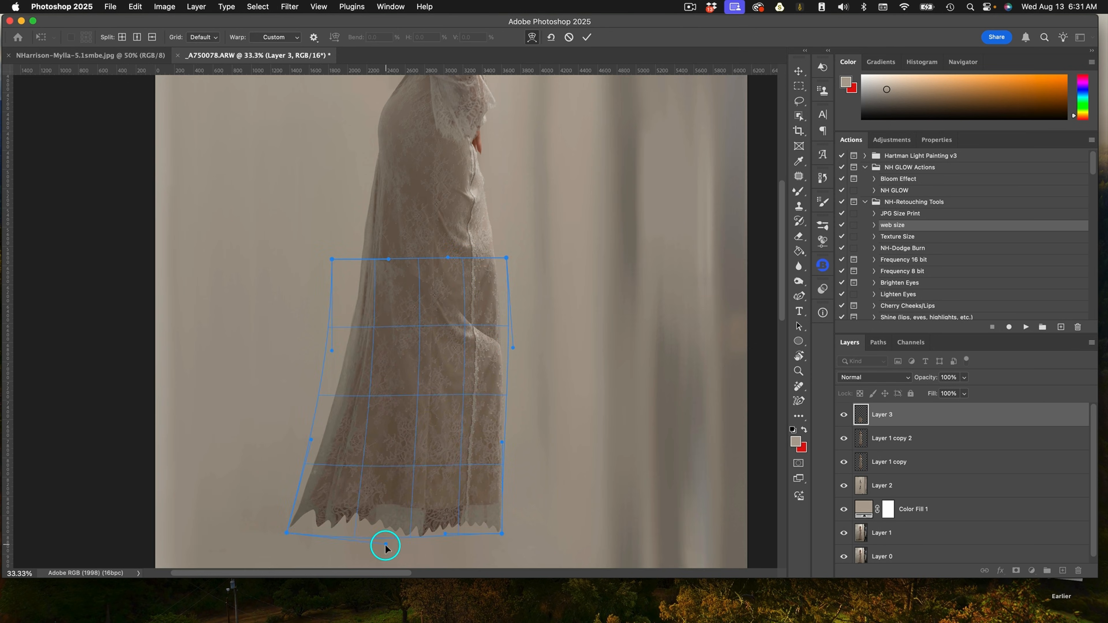
key("Return")
Add a new layer above Layer 2 and brush a dark floor shadow beneath the gown.
left_click(882, 485)
left_click(1062, 571)
key("b")
mouse_move(408, 488)
left_mouse_down()
mouse_move(317, 490)
mouse_move(388, 493)
left_mouse_up()
left_click_drag(320, 497, 288, 497)
left_click(897, 114)
key("bracketleft")
key("bracketleft")
key("bracketleft")
key("bracketleft")
mouse_move(388, 488)
left_mouse_down()
mouse_move(348, 485)
mouse_move(401, 492)
left_mouse_up()
Merge the three figure layers into one and select the shadow layer.
left_click(928, 415)
left_click(928, 436, "shift")
left_click(927, 462, "shift")
key("super+e")
left_click(916, 438)
key("super+s")
left_click(291, 492)
type("NHarrison-1")
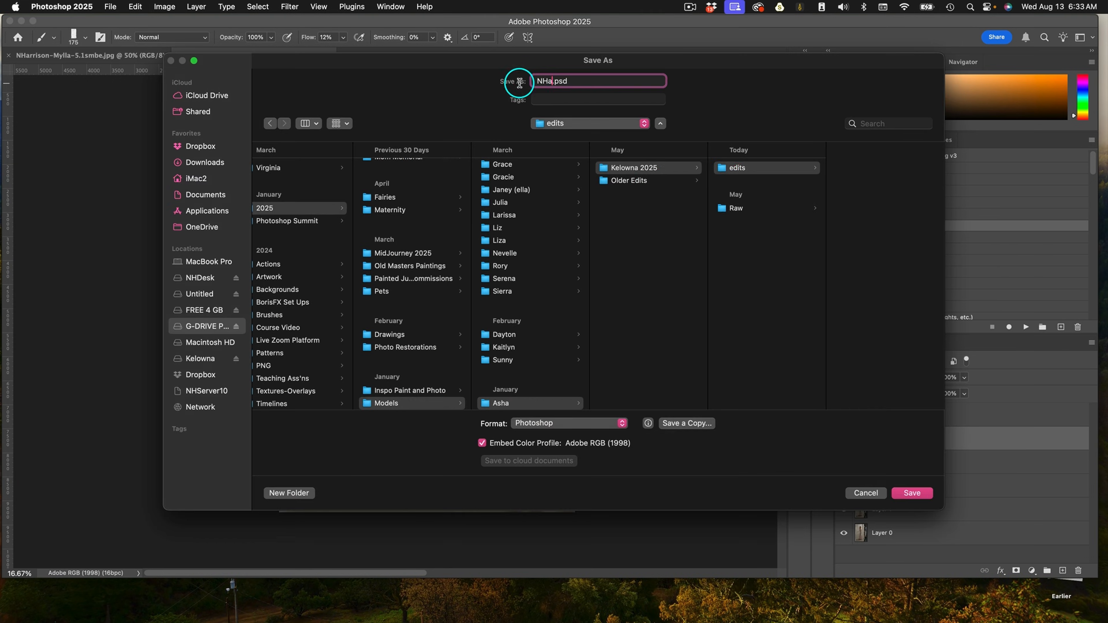
left_click(911, 492)
Hide the merged figure and blend the floor shadow into the background with the Mixer Brush.
left_click(844, 414)
mouse_move(531, 382)
left_mouse_down()
mouse_move(572, 307)
mouse_move(571, 408)
mouse_move(552, 399)
mouse_move(562, 305)
mouse_move(568, 419)
mouse_move(561, 316)
left_mouse_up()
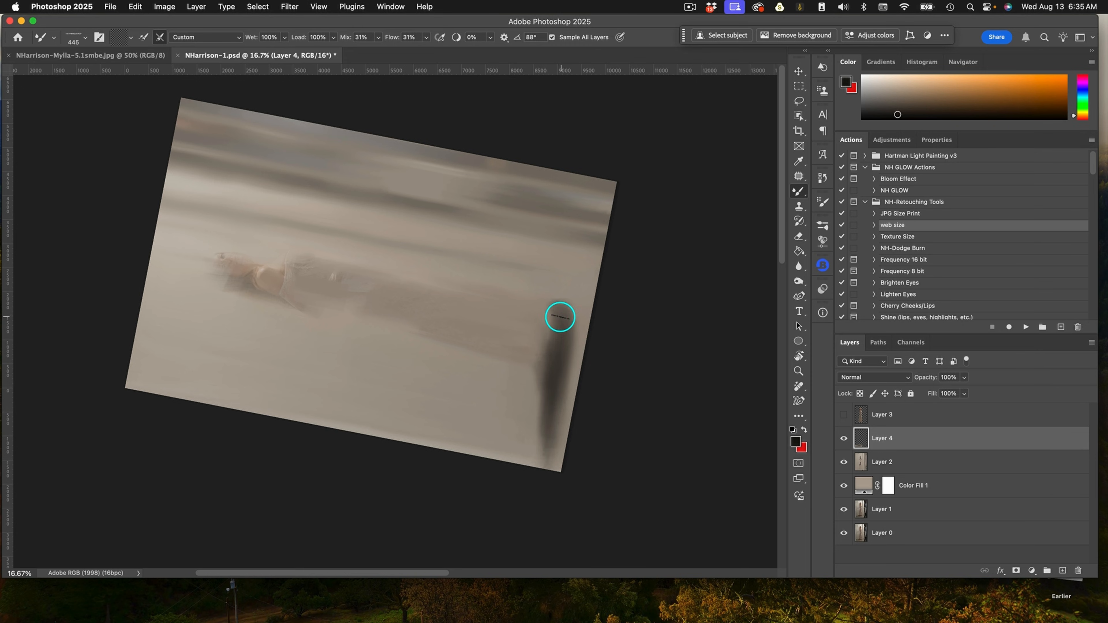
left_click(844, 415)
key("bracketleft")
key("bracketleft")
key("bracketleft")
key("bracketleft")
key("bracketleft")
key("bracketleft")
key("bracketleft")
left_click_drag(180, 307, 202, 354)
key("Escape")
left_click_drag(541, 362, 568, 384)
Add a new layer above the figure and blend the lower gown and waist with the Mixer Brush.
left_click(915, 415)
left_click(1062, 571)
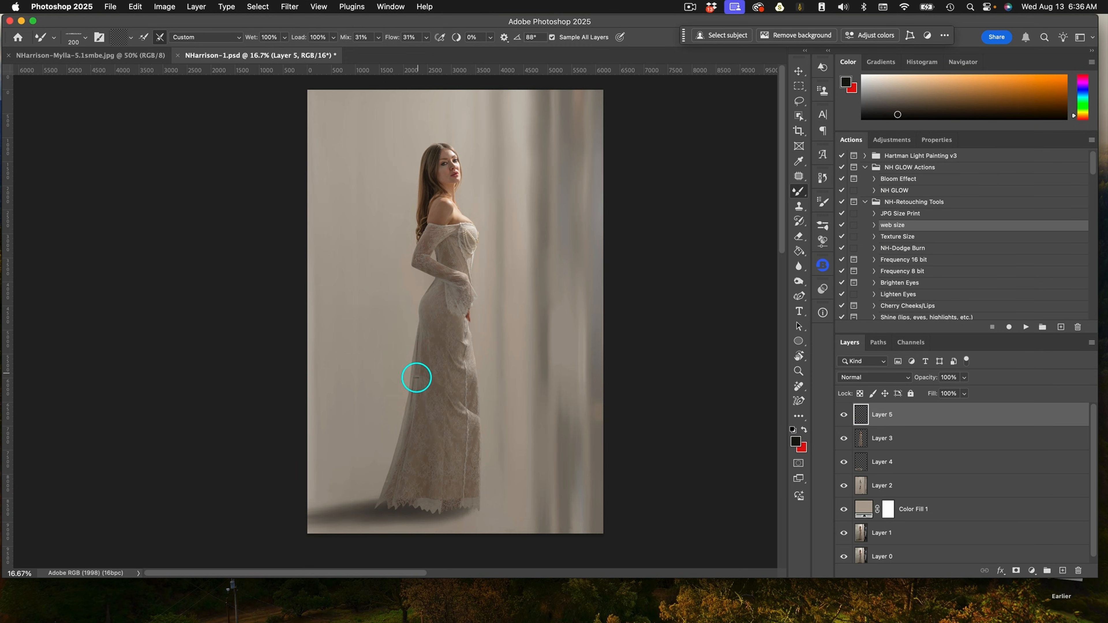
left_click(392, 466, "super")
mouse_move(374, 510)
left_mouse_down()
mouse_move(360, 526)
mouse_move(411, 511)
mouse_move(383, 521)
mouse_move(395, 532)
mouse_move(445, 499)
mouse_move(463, 531)
mouse_move(396, 510)
mouse_move(445, 534)
mouse_move(505, 521)
mouse_move(493, 503)
mouse_move(496, 462)
left_mouse_up()
mouse_move(512, 407)
left_mouse_down()
mouse_move(503, 309)
mouse_move(490, 377)
mouse_move(517, 379)
mouse_move(478, 376)
mouse_move(520, 404)
mouse_move(511, 474)
mouse_move(490, 433)
mouse_move(426, 411)
mouse_move(478, 246)
left_mouse_up()
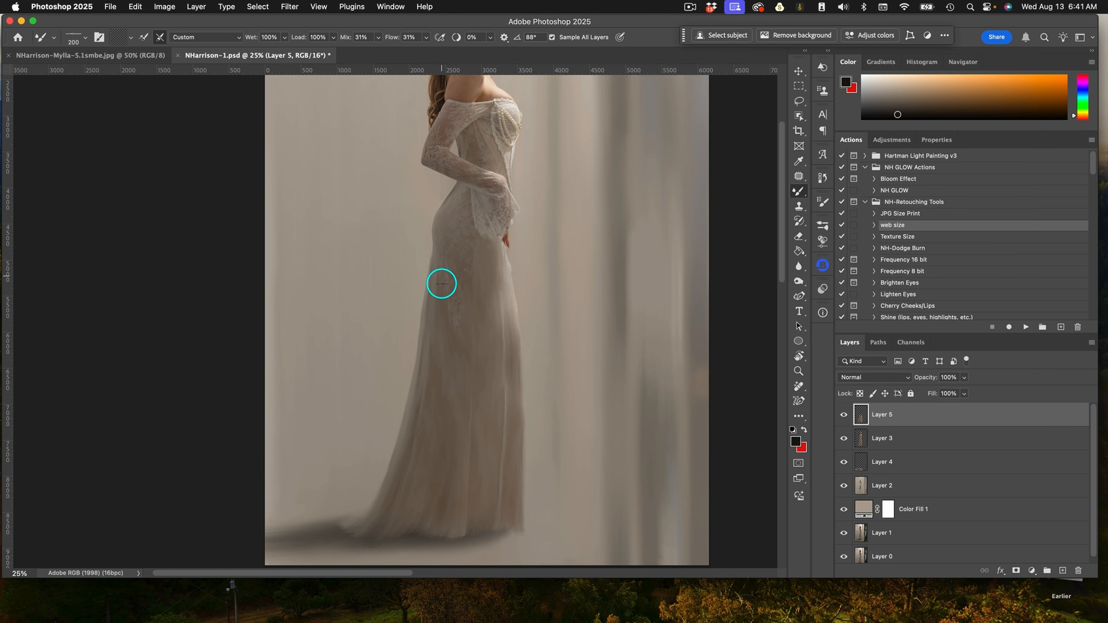
scroll(466, 286, "up", 1)
scroll(515, 218, "up", 5)
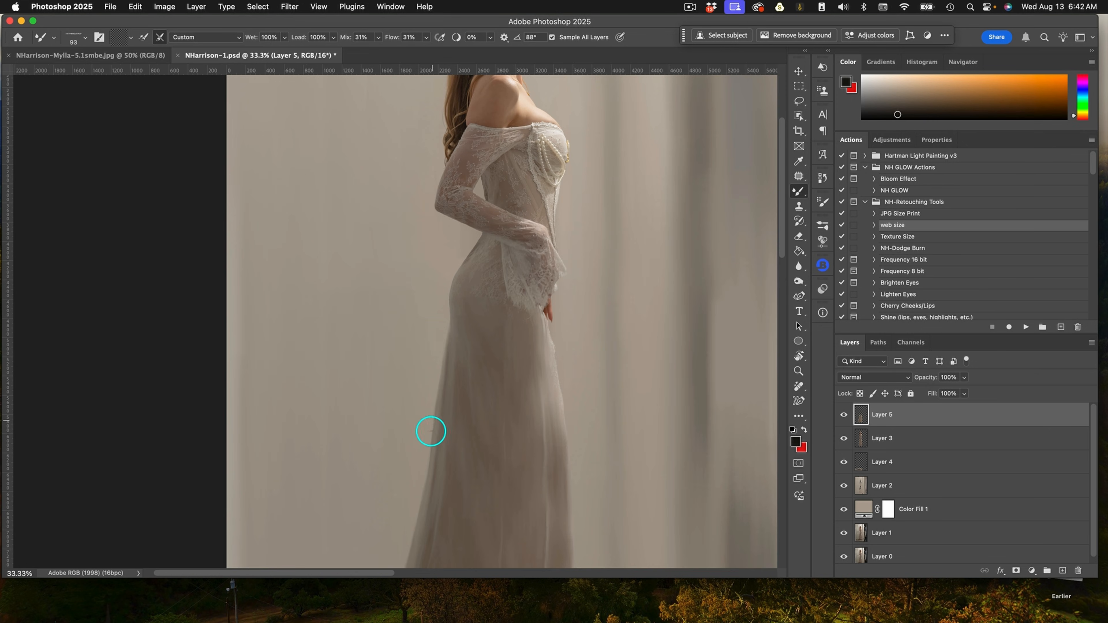
scroll(497, 306, "up", 1)
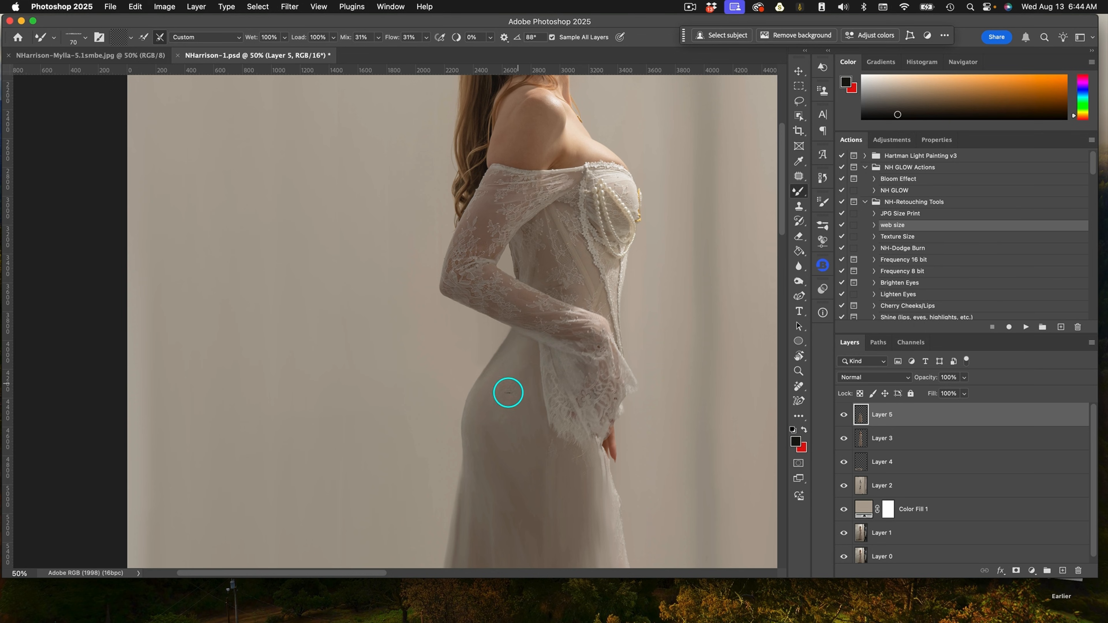
scroll(619, 505, "down", 6)
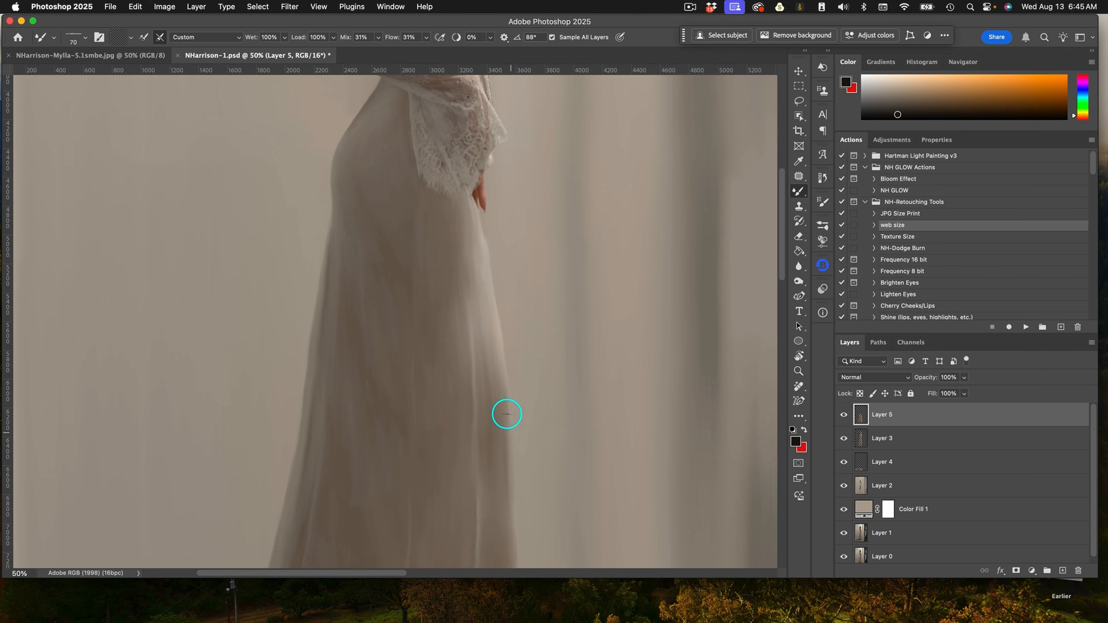
scroll(507, 413, "up", 6)
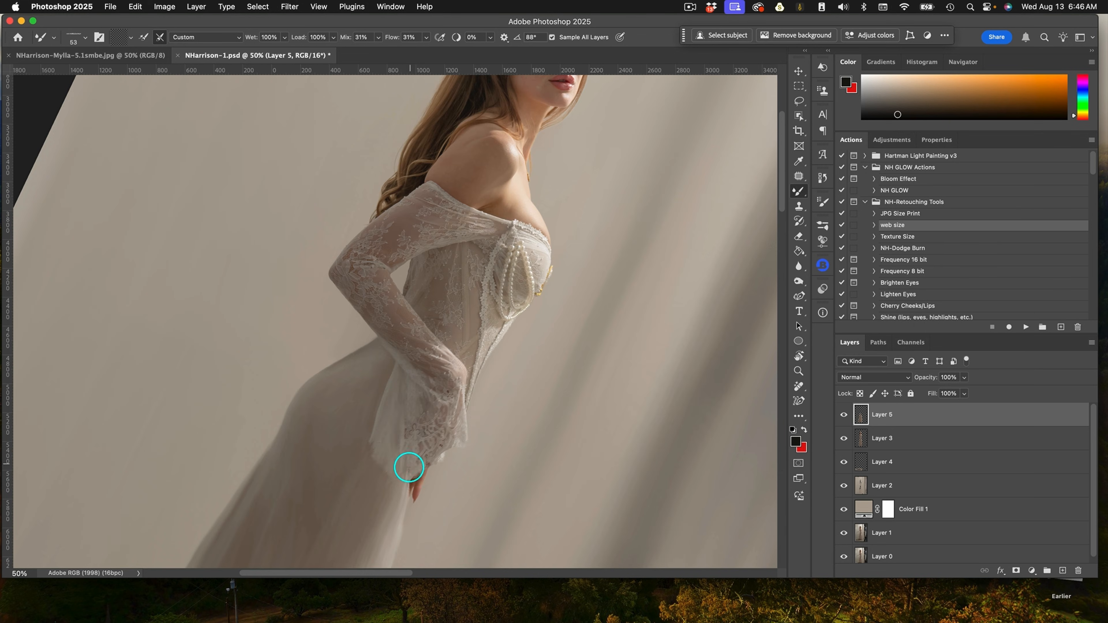
mouse_move(425, 430)
left_mouse_down()
mouse_move(413, 460)
mouse_move(455, 408)
mouse_move(457, 426)
mouse_move(481, 368)
left_mouse_up()
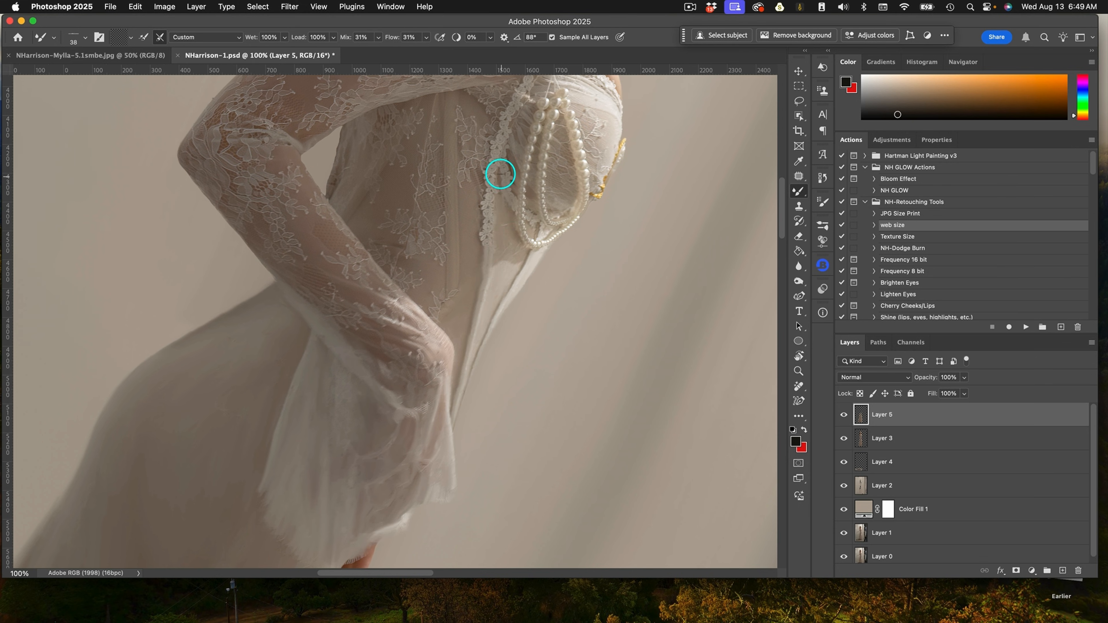
left_click_drag(493, 208, 491, 240)
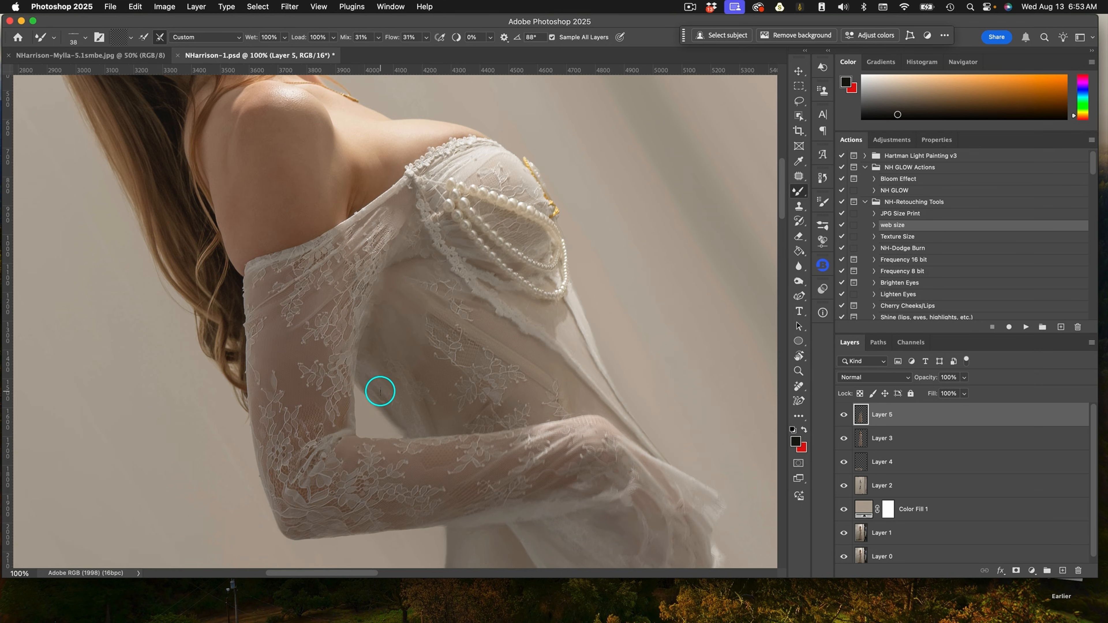
Blend the lace bodice, shoulder and upper sleeve with the Mixer Brush at varying brush sizes.
key("]")
key("]")
key("]")
key("]")
mouse_move(368, 361)
left_mouse_down()
mouse_move(395, 269)
mouse_move(377, 236)
left_mouse_up()
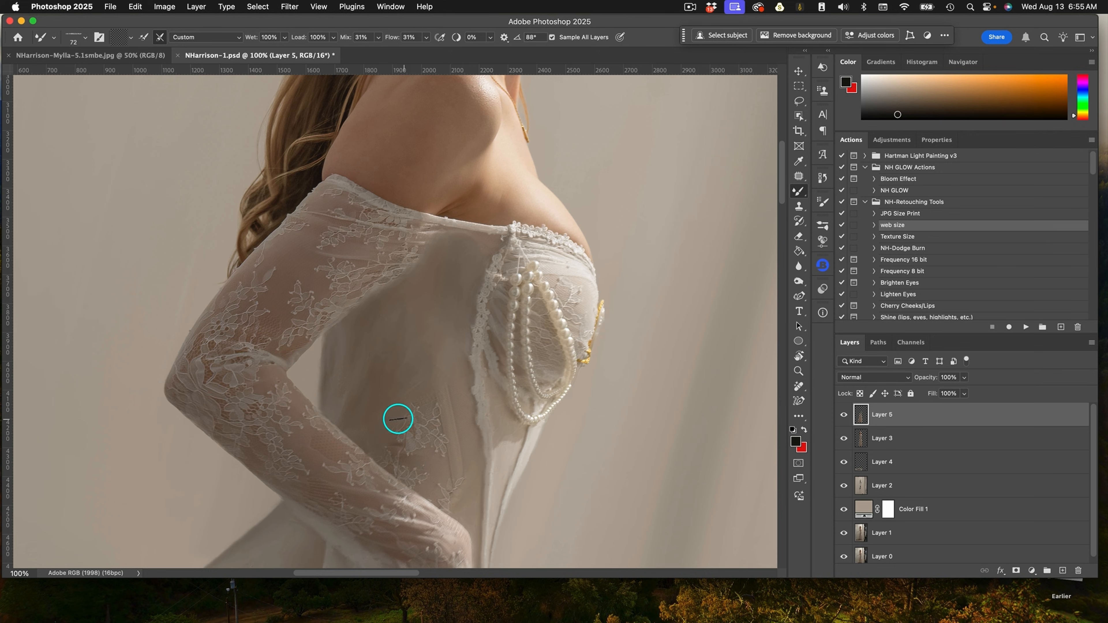
mouse_move(398, 419)
left_mouse_down()
mouse_move(443, 454)
mouse_move(413, 372)
mouse_move(343, 382)
left_mouse_up()
key("[")
key("[")
key("[")
key("[")
key("[")
key("[")
mouse_move(502, 235)
left_mouse_down()
mouse_move(473, 329)
mouse_move(499, 272)
mouse_move(508, 277)
mouse_move(527, 244)
left_mouse_up()
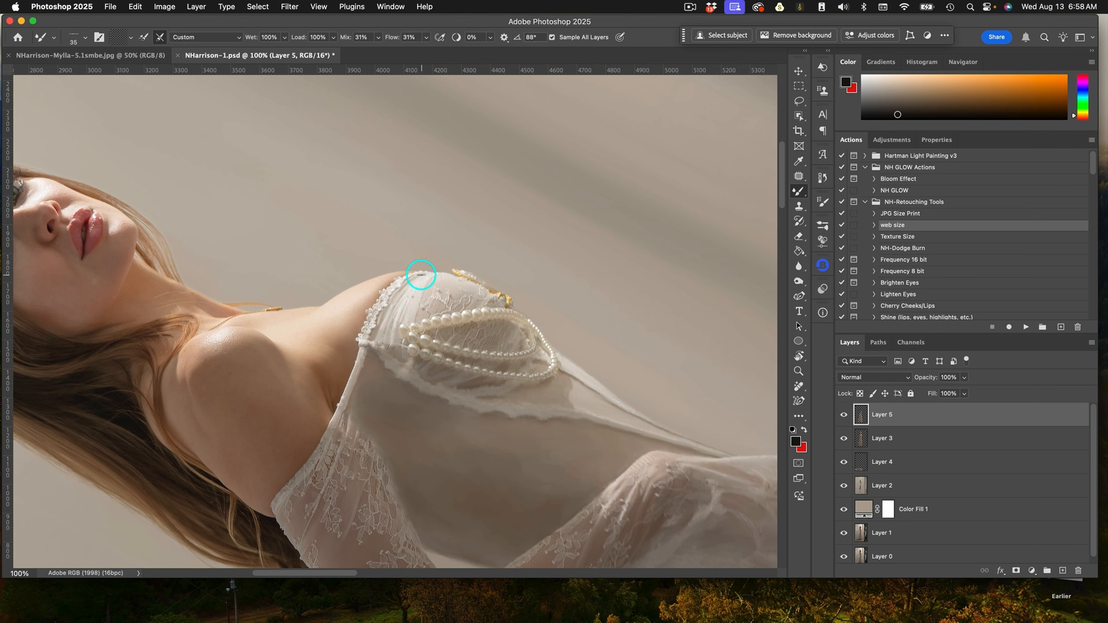
mouse_move(421, 275)
left_mouse_down()
mouse_move(344, 434)
mouse_move(399, 349)
mouse_move(398, 291)
mouse_move(465, 321)
mouse_move(450, 302)
mouse_move(488, 299)
mouse_move(442, 276)
mouse_move(539, 358)
left_mouse_up()
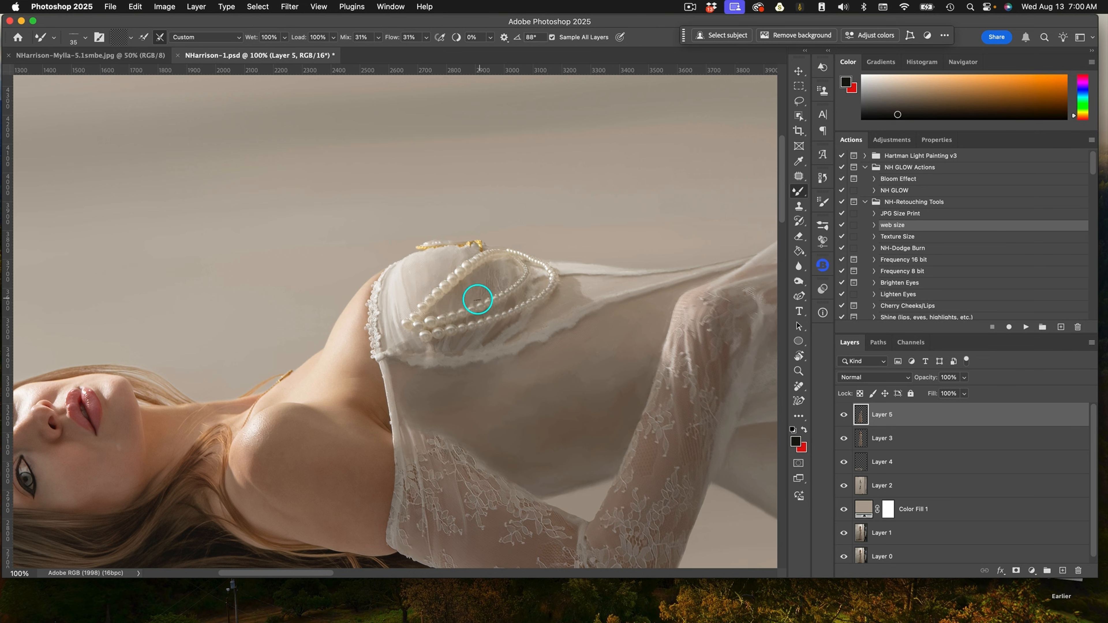
mouse_move(474, 299)
left_mouse_down()
mouse_move(488, 264)
mouse_move(512, 260)
mouse_move(474, 316)
mouse_move(435, 340)
mouse_move(479, 346)
mouse_move(534, 294)
mouse_move(428, 336)
left_mouse_up()
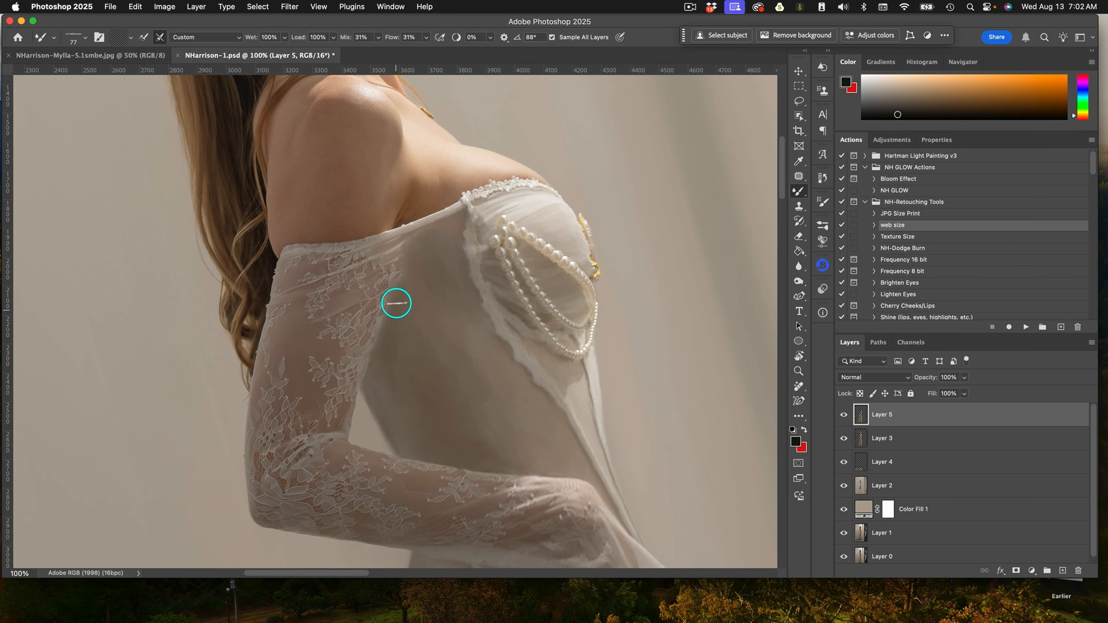
left_click_drag(396, 304, 385, 259)
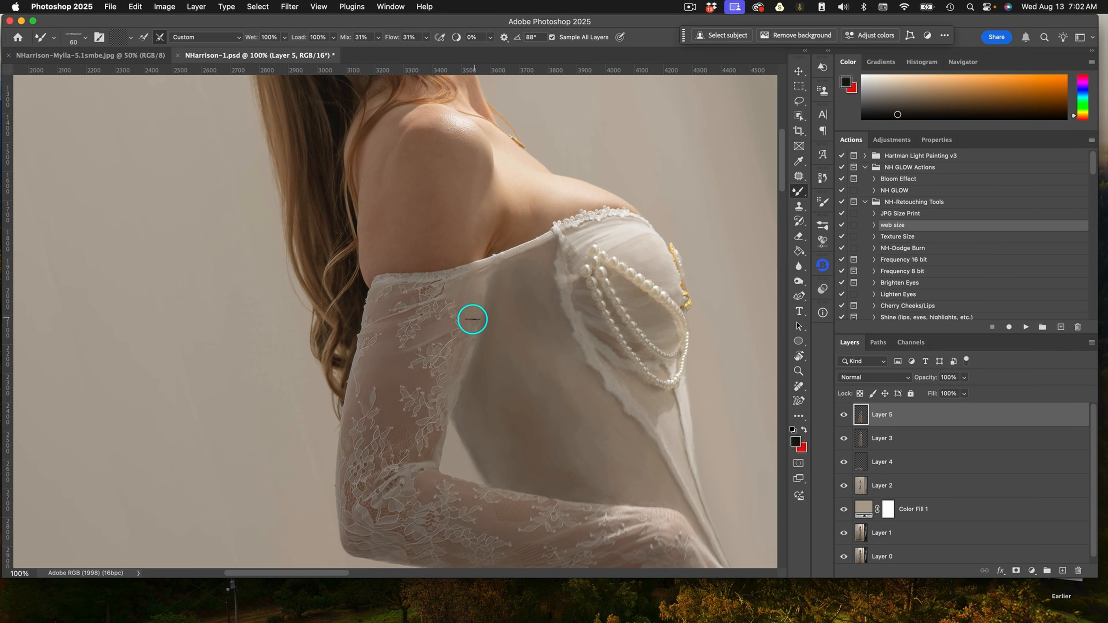
mouse_move(469, 316)
left_mouse_down()
mouse_move(484, 262)
mouse_move(392, 301)
mouse_move(360, 361)
mouse_move(418, 273)
mouse_move(440, 286)
left_mouse_up()
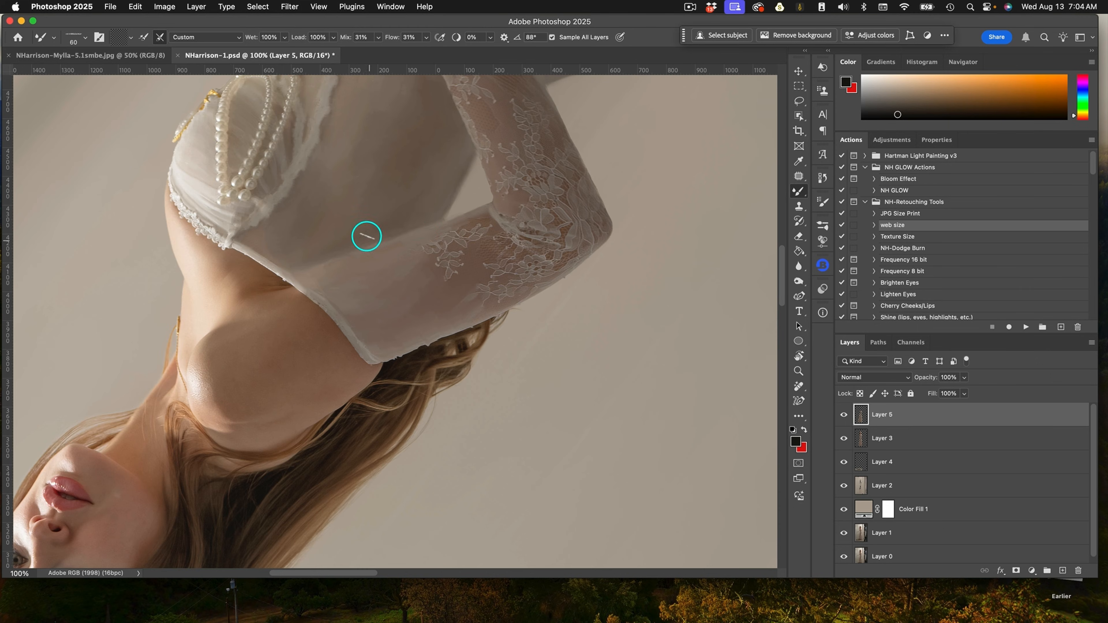
mouse_move(366, 237)
left_mouse_down()
mouse_move(423, 272)
mouse_move(472, 226)
left_mouse_up()
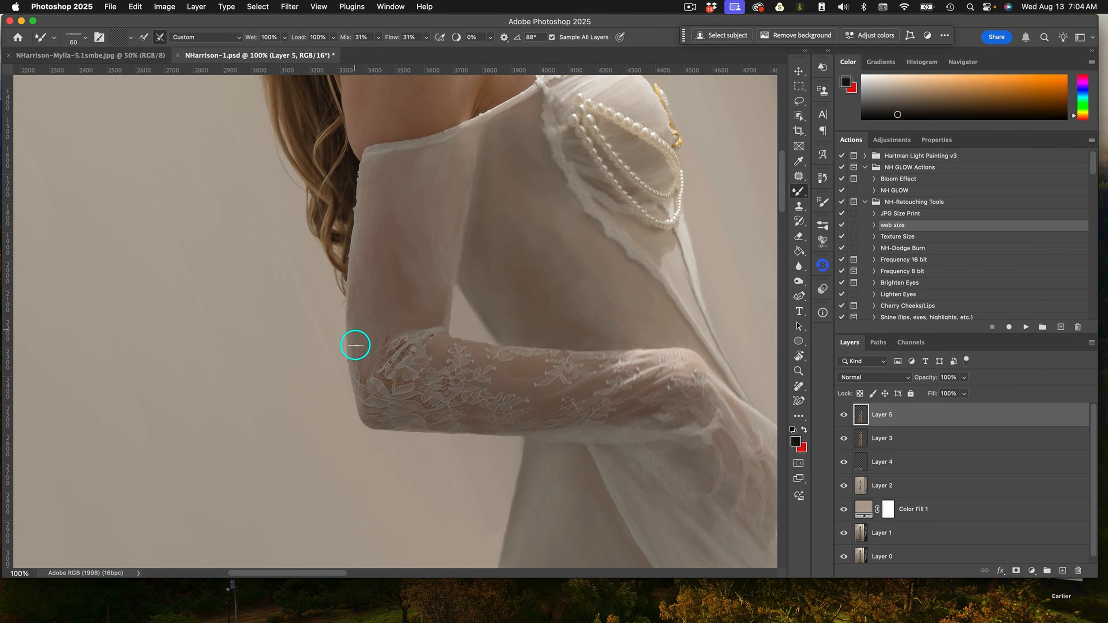
Blend the arm and waist edges with a smaller Mixer Brush and save the document.
left_click_drag(353, 346, 356, 304)
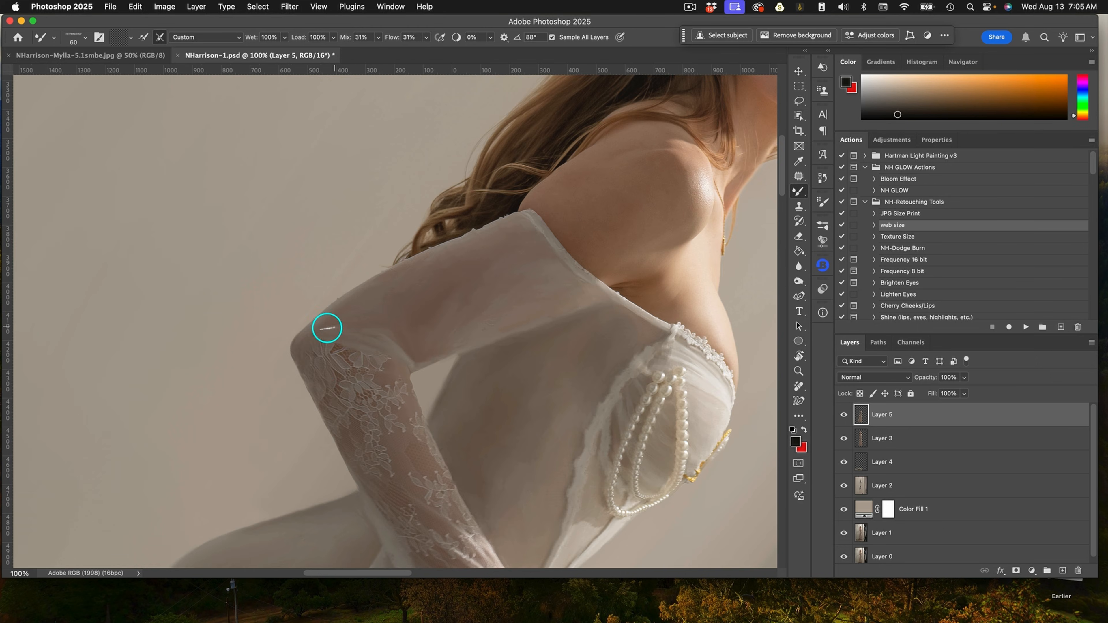
mouse_move(323, 324)
left_mouse_down()
mouse_move(315, 370)
mouse_move(364, 327)
mouse_move(418, 365)
mouse_move(339, 447)
mouse_move(400, 510)
mouse_move(388, 520)
mouse_move(361, 356)
left_mouse_up()
key("bracketleft")
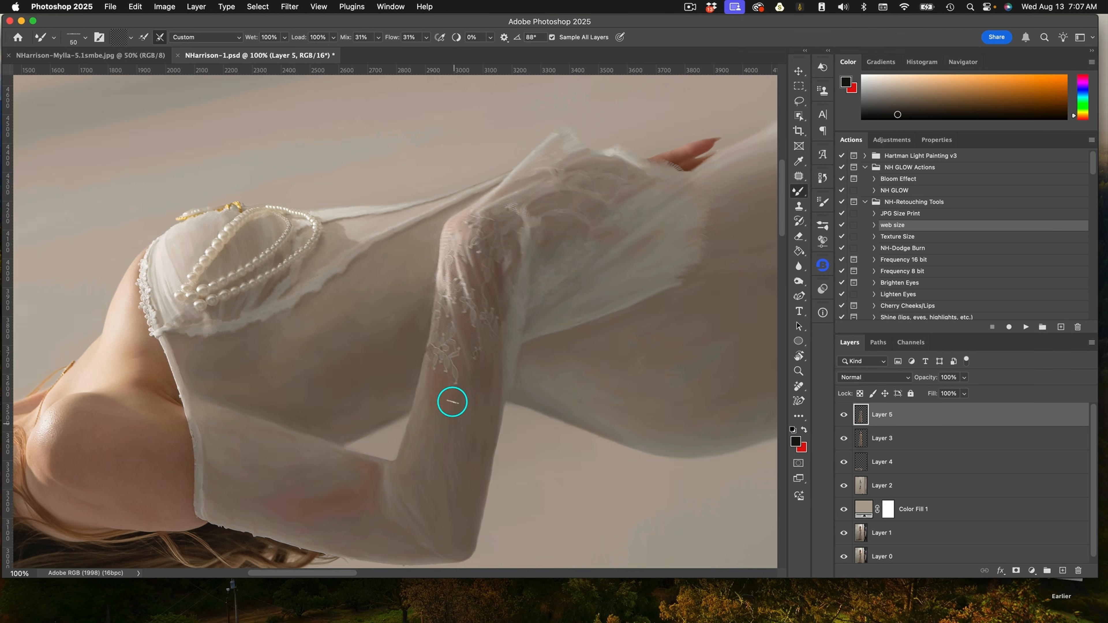
mouse_move(450, 398)
left_mouse_down()
mouse_move(438, 305)
mouse_move(449, 317)
mouse_move(451, 255)
mouse_move(428, 401)
mouse_move(456, 320)
mouse_move(485, 320)
mouse_move(479, 273)
mouse_move(558, 219)
mouse_move(495, 272)
mouse_move(510, 298)
mouse_move(542, 284)
mouse_move(513, 311)
mouse_move(500, 299)
mouse_move(590, 205)
left_mouse_up()
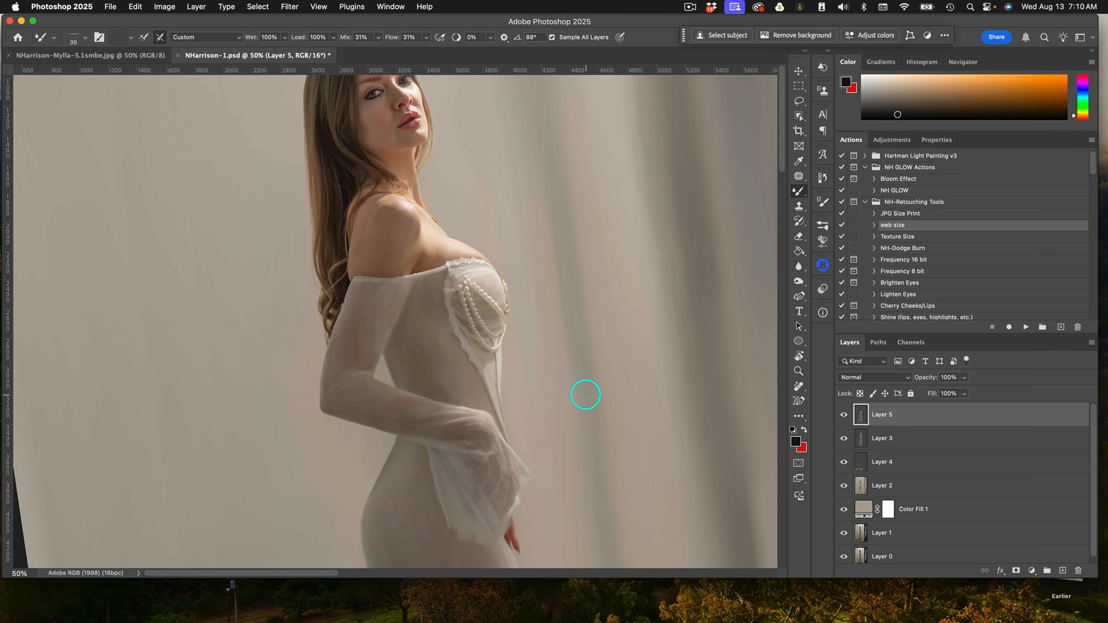
key("super+s")
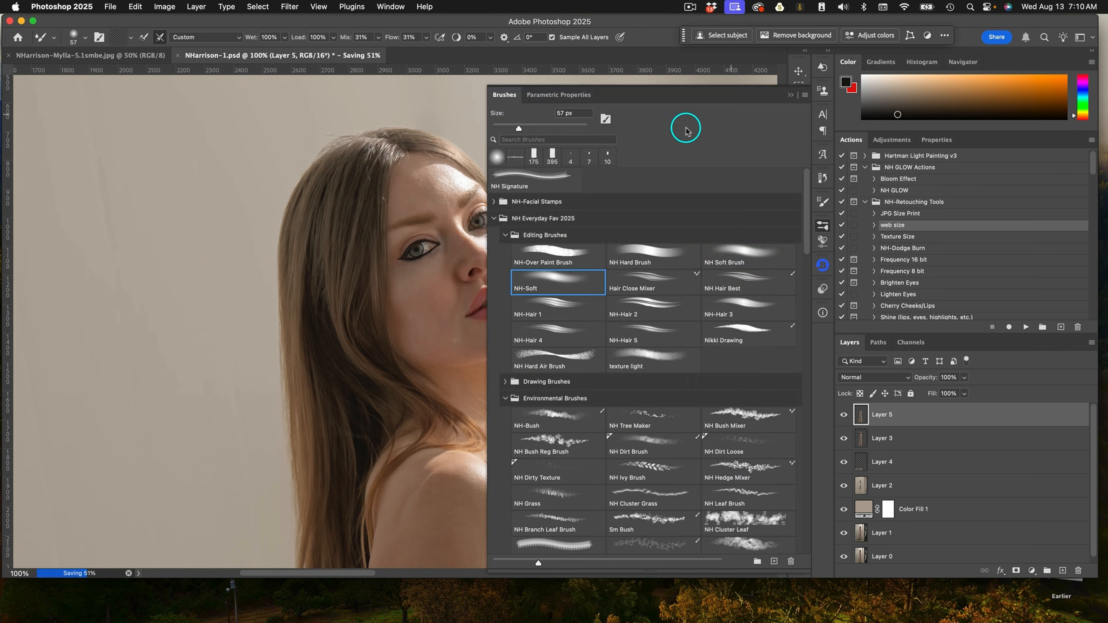
Blend the background beside the figure and across the shoulder with the Mixer Brush.
key("Return")
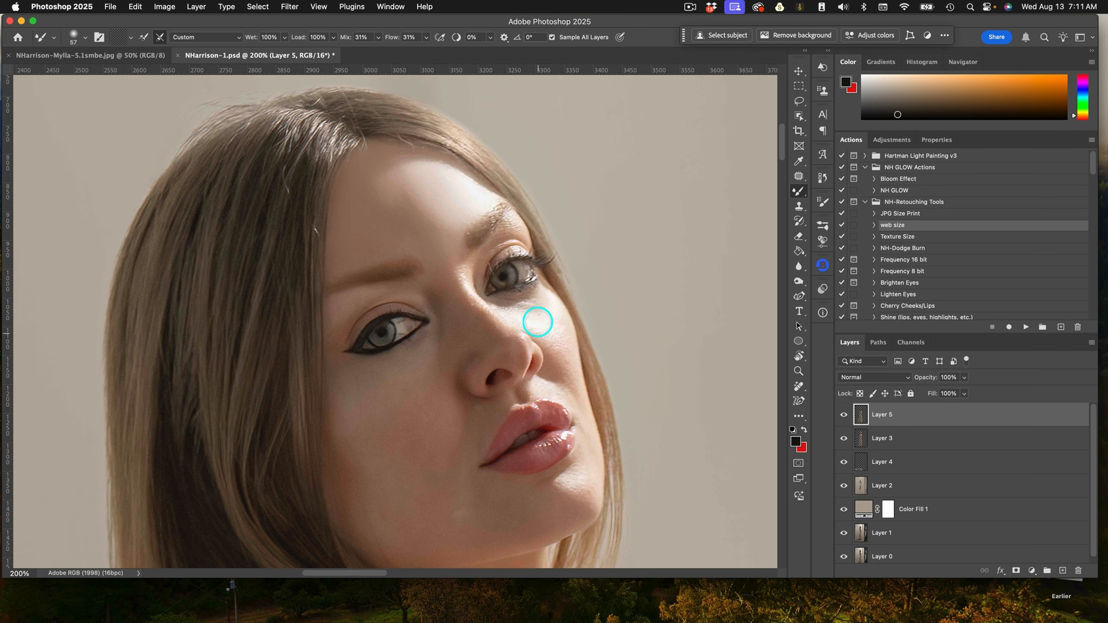
mouse_move(538, 322)
left_mouse_down()
mouse_move(485, 227)
mouse_move(476, 255)
mouse_move(497, 376)
mouse_move(512, 309)
mouse_move(548, 334)
mouse_move(494, 260)
mouse_move(504, 249)
mouse_move(522, 257)
mouse_move(529, 240)
mouse_move(532, 276)
mouse_move(516, 258)
mouse_move(505, 267)
mouse_move(528, 256)
mouse_move(507, 274)
mouse_move(529, 414)
mouse_move(442, 342)
mouse_move(508, 373)
mouse_move(461, 381)
mouse_move(473, 207)
mouse_move(491, 295)
mouse_move(533, 395)
left_mouse_up()
key("bracketright")
key("bracketright")
key("bracketright")
key("bracketright")
key("bracketright")
key("bracketleft")
key("bracketleft")
key("bracketleft")
mouse_move(477, 288)
left_mouse_down()
mouse_move(445, 303)
mouse_move(453, 293)
mouse_move(403, 292)
left_mouse_up()
Blend the cheek and lower lip with a smaller Mixer Brush.
key("r")
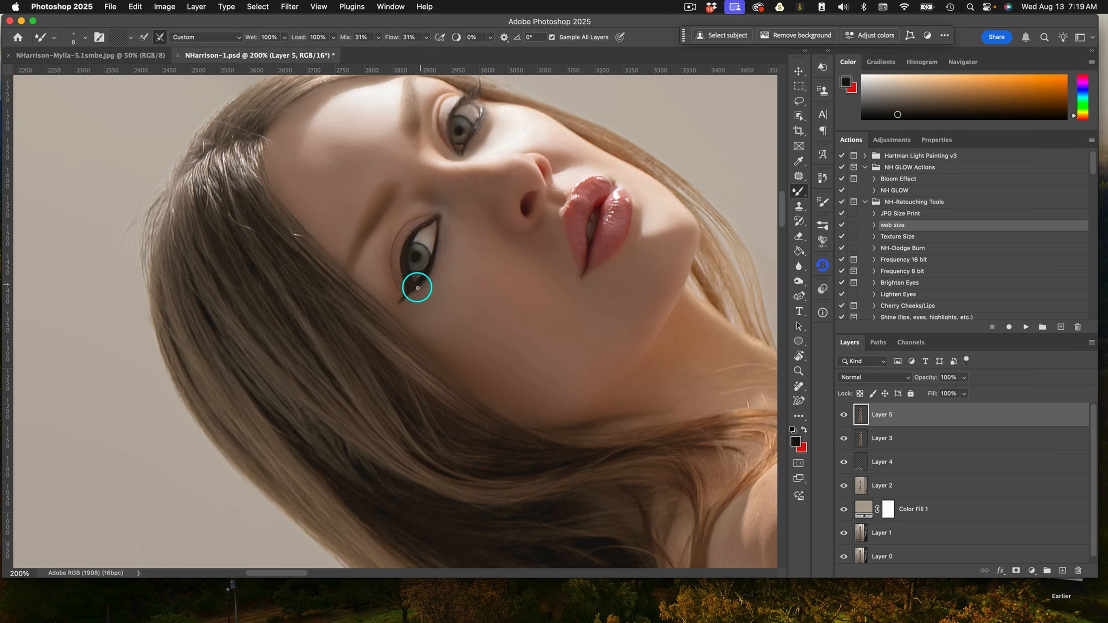
key("r")
left_click_drag(428, 218, 571, 225)
key("bracketright")
key("bracketright")
key("bracketright")
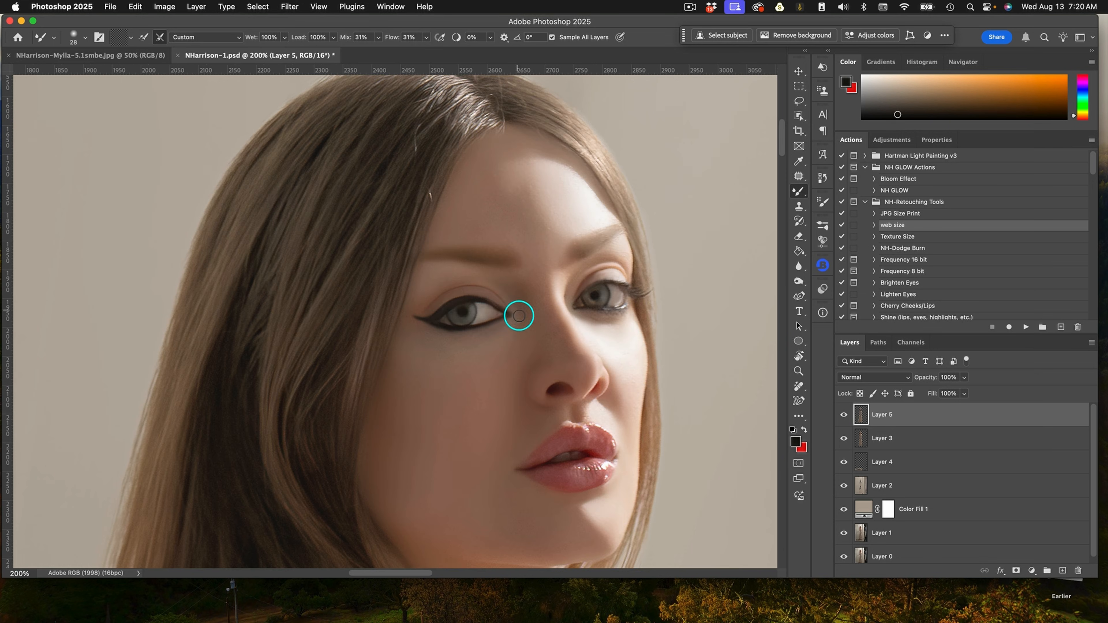
left_click_drag(586, 386, 479, 332)
key("bracketleft")
key("bracketleft")
key("bracketleft")
mouse_move(437, 412)
left_mouse_down()
mouse_move(502, 363)
mouse_move(457, 414)
mouse_move(479, 432)
left_mouse_up()
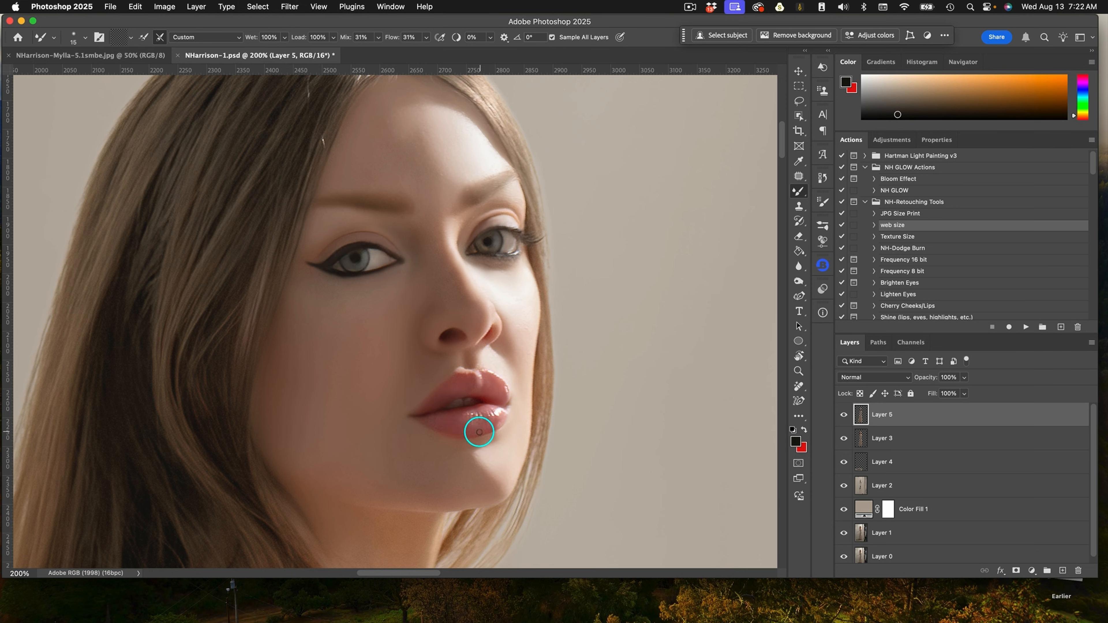
Blend the gown beside the hand with the Mixer Brush.
key("super+minus")
key("super+minus")
key("super+plus")
key("super+plus")
key("r")
mouse_move(601, 306)
left_mouse_down()
mouse_move(462, 371)
mouse_move(328, 322)
mouse_move(421, 364)
mouse_move(279, 277)
left_mouse_up()
key("bracketright")
key("bracketright")
key("bracketright")
key("r")
mouse_move(374, 416)
left_mouse_down()
mouse_move(414, 257)
mouse_move(375, 130)
mouse_move(472, 255)
mouse_move(450, 405)
mouse_move(412, 392)
mouse_move(406, 400)
mouse_move(396, 292)
left_mouse_up()
key("bracketright")
key("bracketright")
key("bracketright")
key("r")
key("bracketleft")
key("bracketleft")
key("bracketleft")
key("r")
left_click_drag(392, 219, 425, 335)
key("super+minus")
key("super+minus")
key("super+minus")
key("super+plus")
key("super+plus")
key("bracketleft")
key("bracketleft")
key("bracketleft")
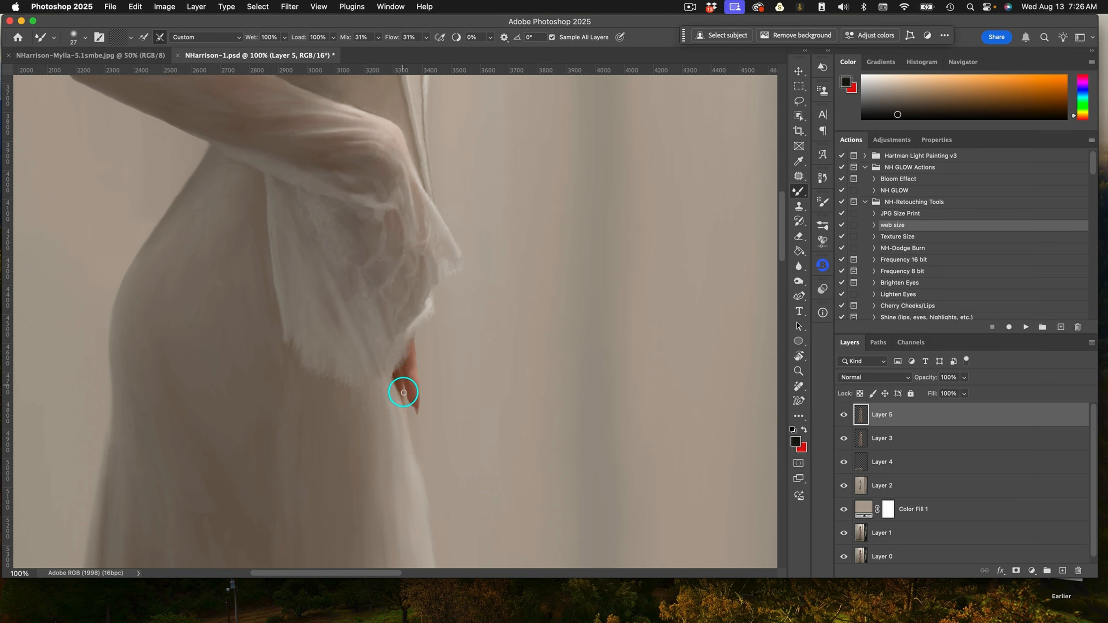
key("super+minus")
left_click_drag(403, 131, 436, 480)
Blend the hair beside the neck with a larger Mixer Brush.
key("bracketright")
key("bracketright")
key("bracketright")
key("bracketright")
key("bracketright")
key("bracketright")
key("bracketright")
key("bracketright")
key("bracketright")
key("bracketright")
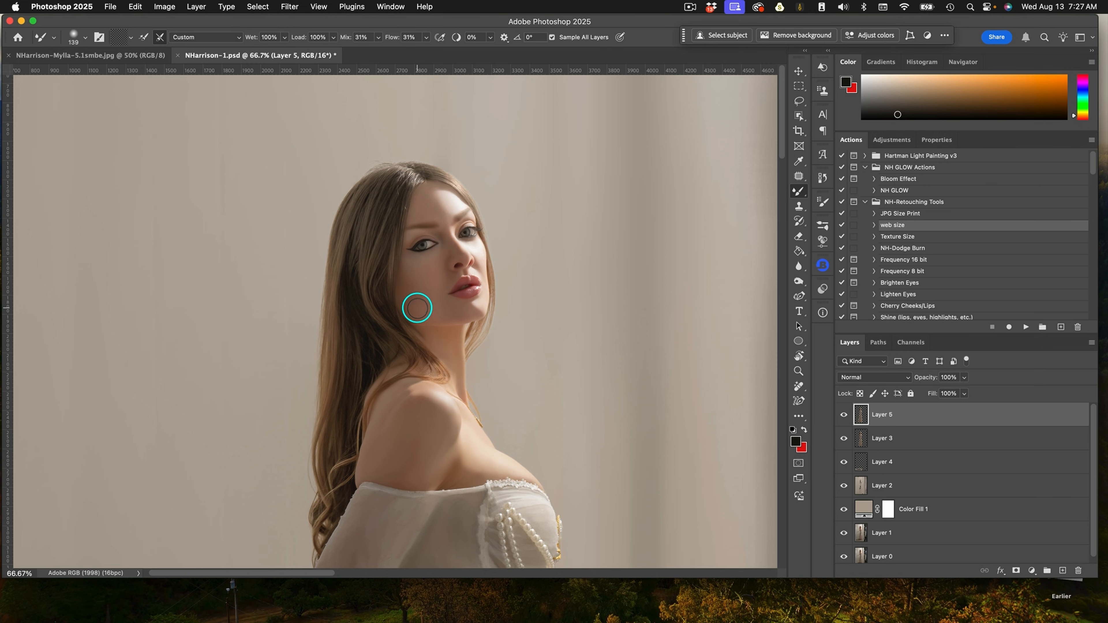
left_click_drag(334, 504, 390, 388)
key("bracketleft")
key("bracketleft")
key("bracketleft")
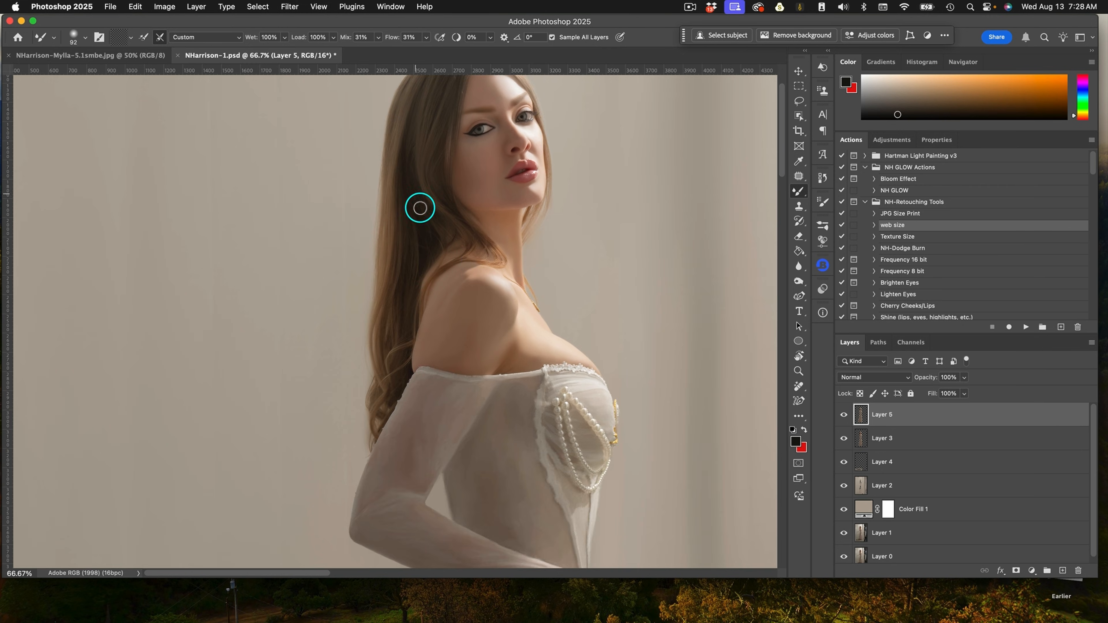
Blend the shoulder and bodice edges with a smaller Mixer Brush.
key("super+plus")
key("super+plus")
left_click_drag(572, 380, 606, 437)
left_click_drag(632, 218, 480, 367)
mouse_move(530, 297)
left_mouse_down()
mouse_move(576, 203)
mouse_move(471, 375)
mouse_move(571, 218)
mouse_move(545, 393)
left_mouse_up()
Merge Layer 1 down into the layer below.
key("super+minus")
key("super+minus")
key("super+minus")
key("super+minus")
left_click(925, 533)
key("super+e")
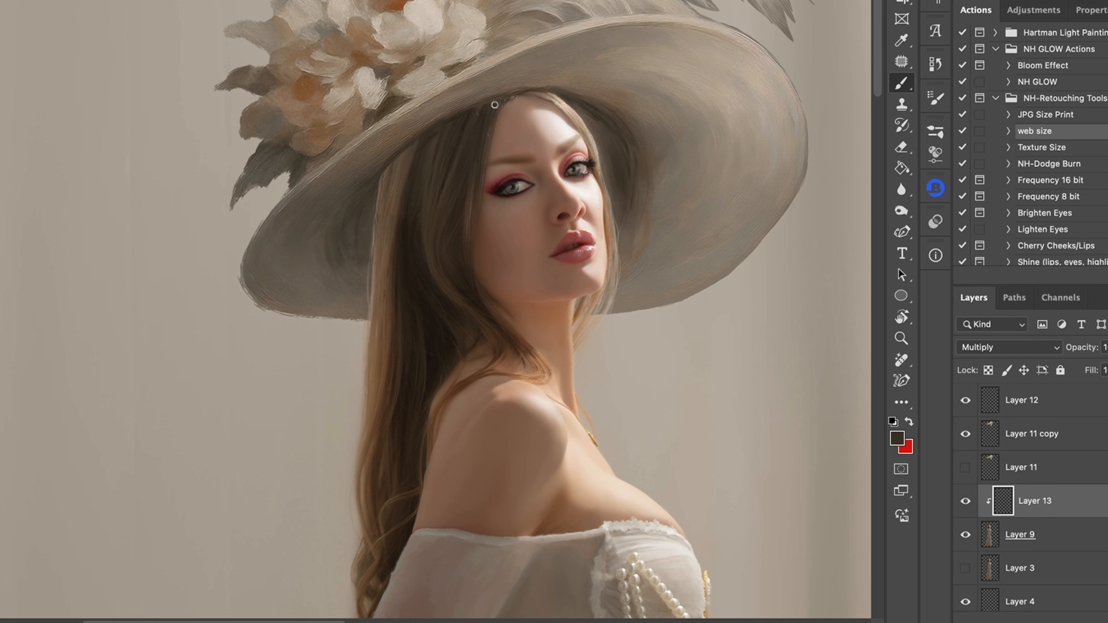
Brush lighter strokes over the hat's feather on the Screen layer and merge the feather layers.
left_click_drag(467, 121, 474, 122)
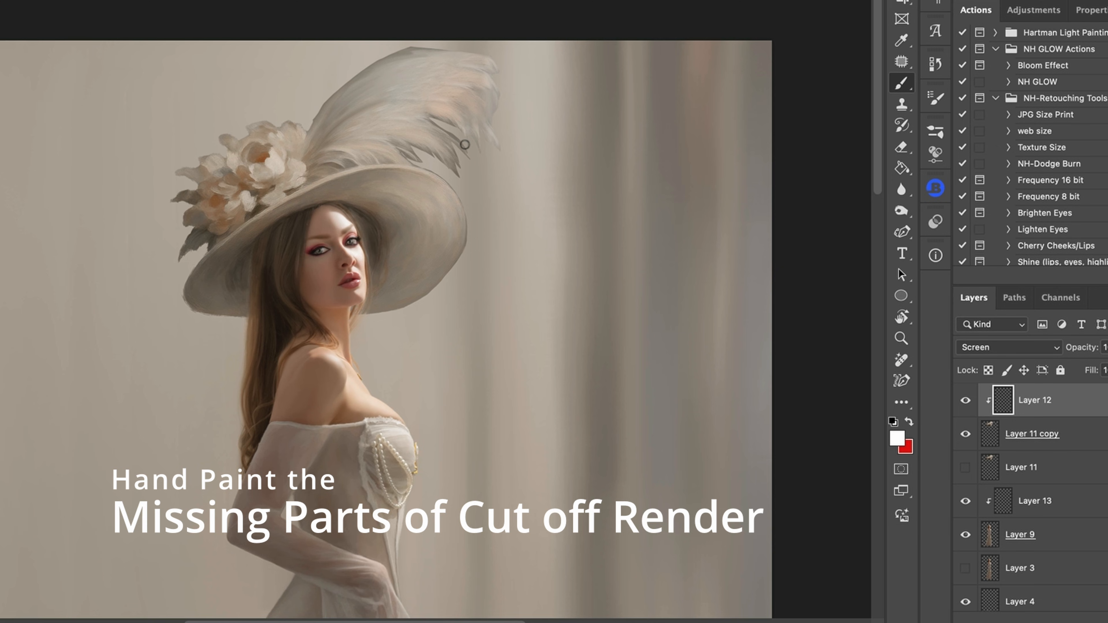
mouse_move(452, 129)
left_mouse_down()
mouse_move(443, 123)
mouse_move(473, 162)
mouse_move(457, 174)
left_mouse_up()
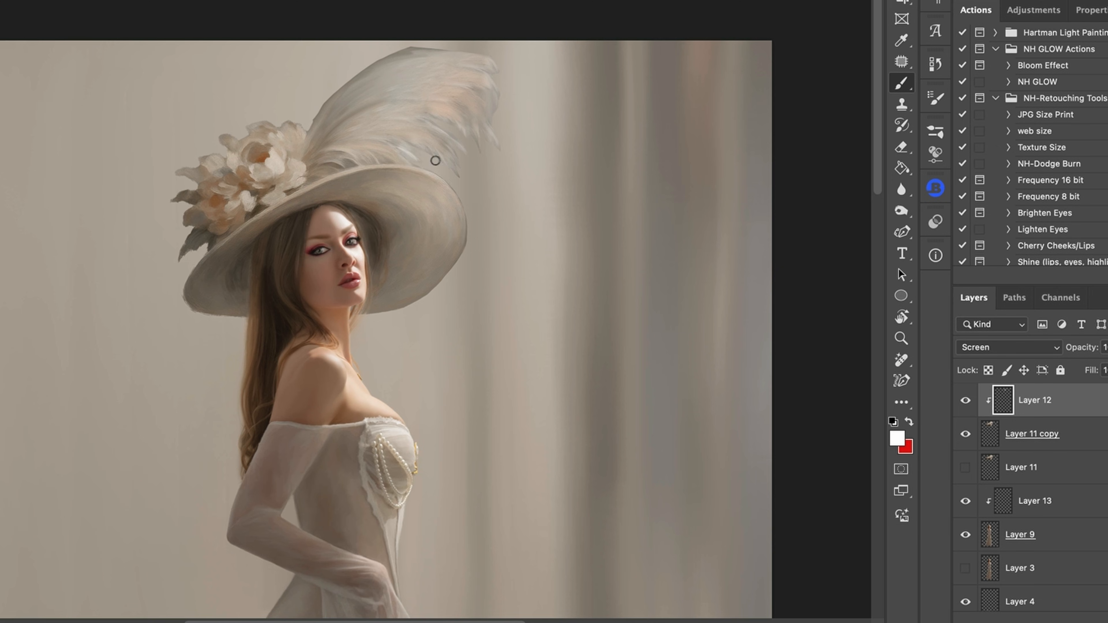
left_click(470, 235, "alt")
mouse_move(420, 49)
left_mouse_down()
mouse_move(394, 97)
mouse_move(344, 107)
left_mouse_up()
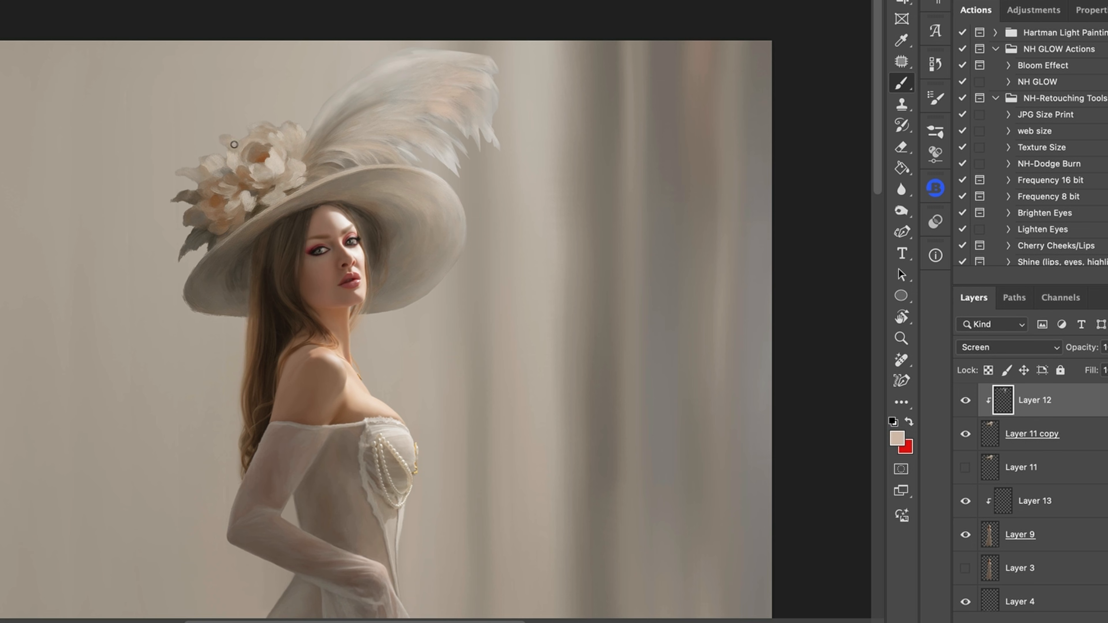
left_click(1032, 434, "shift")
key("super+e")
Add a new layer and blend the hat brim around the face with Mixer Brush strokes.
key("super+alt+shift+n")
key("shift+b")
key("super+plus")
key("super+plus")
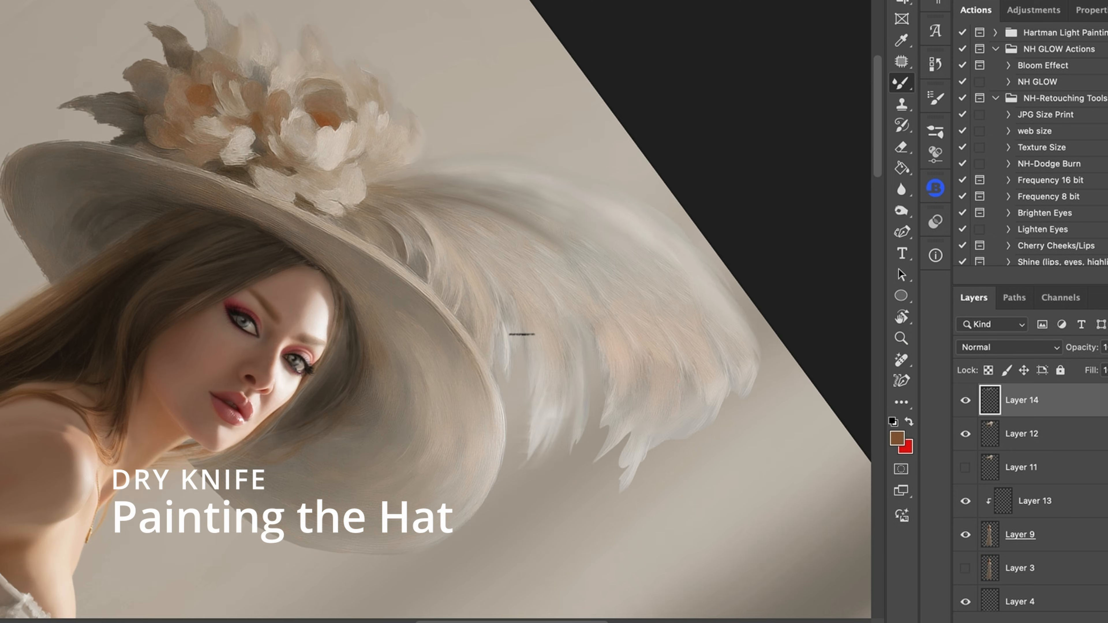
mouse_move(507, 401)
left_mouse_down()
mouse_move(675, 452)
mouse_move(729, 378)
left_mouse_up()
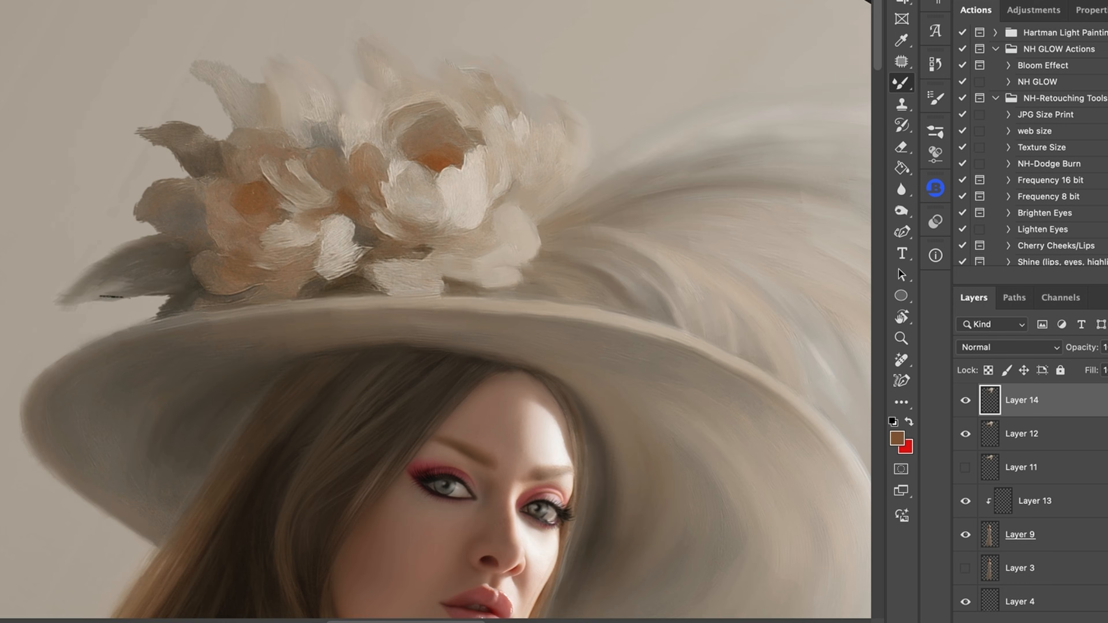
mouse_move(112, 297)
left_mouse_down()
mouse_move(190, 214)
mouse_move(245, 125)
left_mouse_up()
left_click_drag(307, 102, 211, 19)
left_click_drag(220, 55, 253, 116)
left_click_drag(316, 72, 373, 111)
left_click_drag(344, 194, 358, 229)
left_click_drag(325, 266, 370, 293)
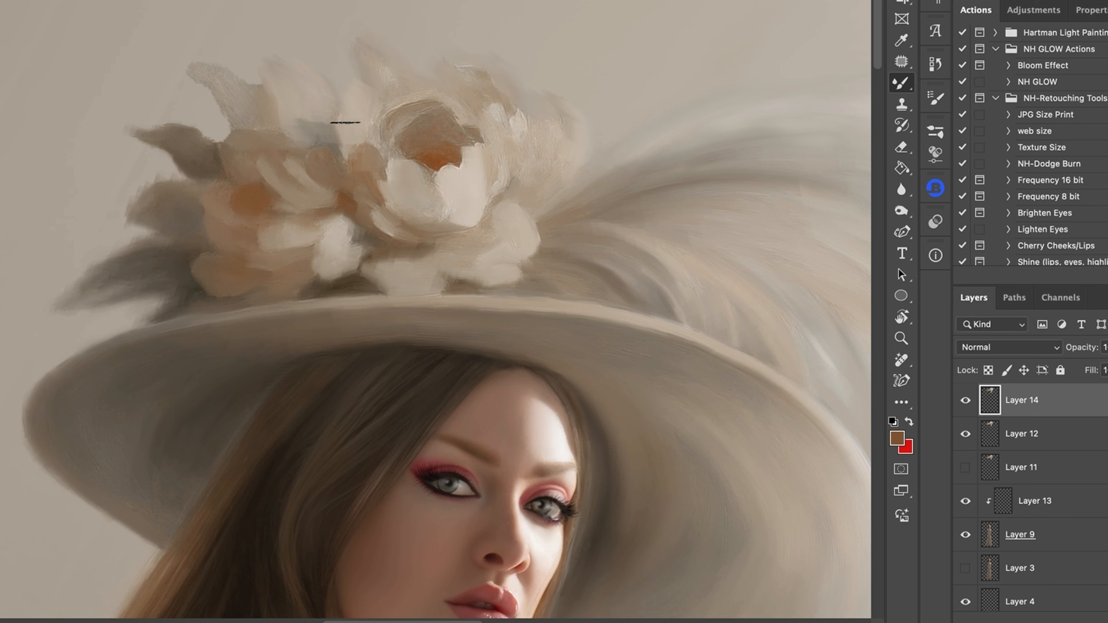
Blend the hat's flower petals and the hair edge beside the face with short Mixer Brush dabs.
left_click_drag(461, 159, 440, 223)
left_click_drag(497, 109, 518, 124)
left_click_drag(451, 66, 485, 89)
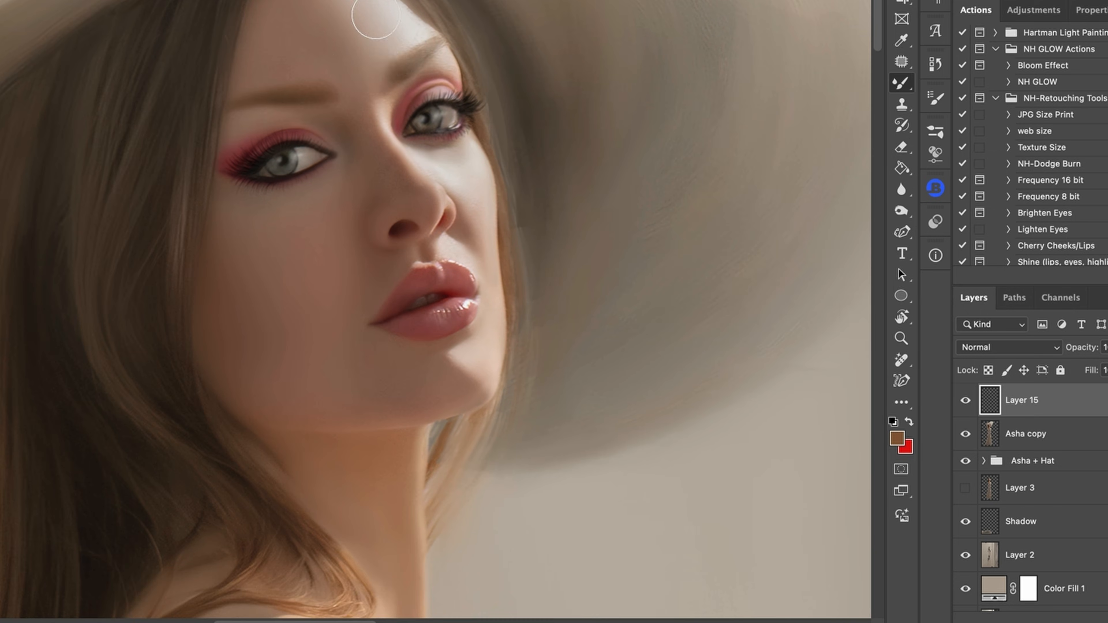
left_click_drag(378, 6, 337, 33)
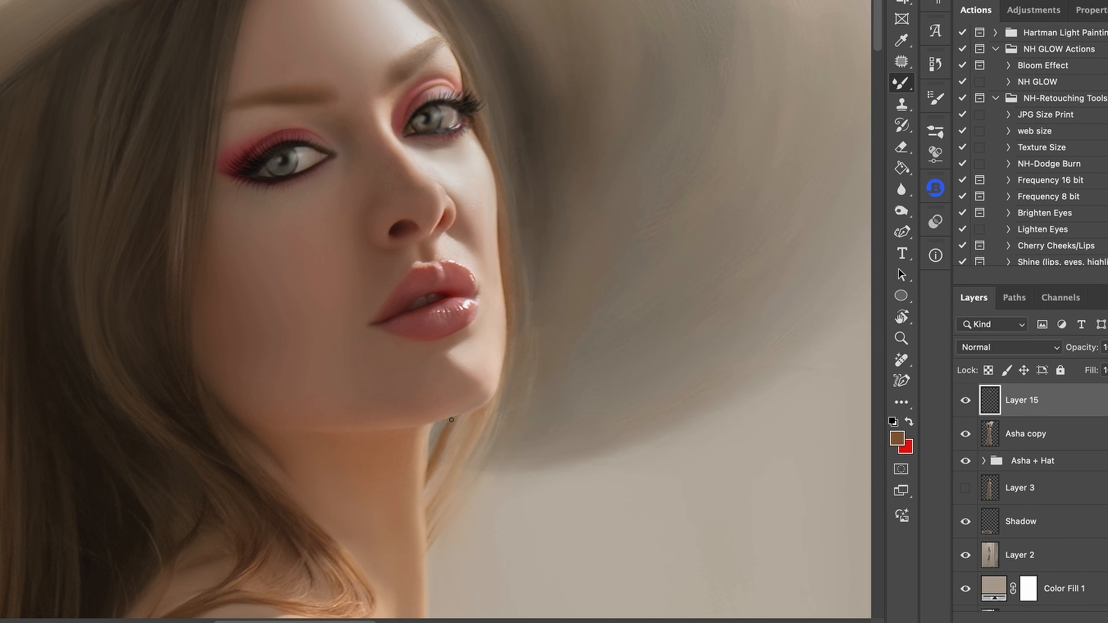
left_click(450, 178, "alt")
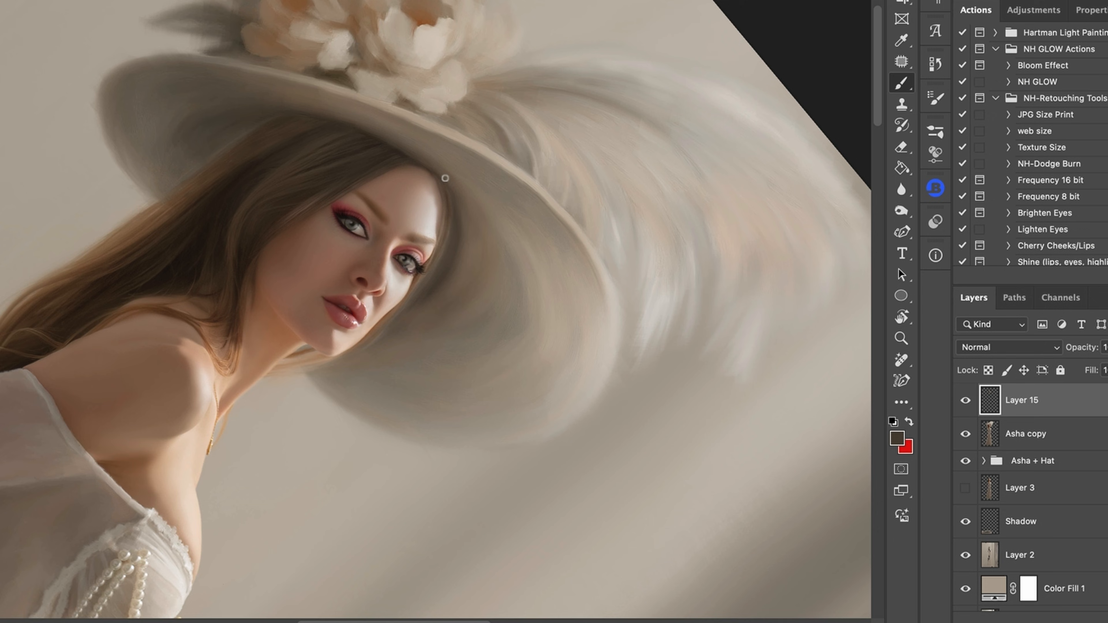
left_click(437, 322, "alt")
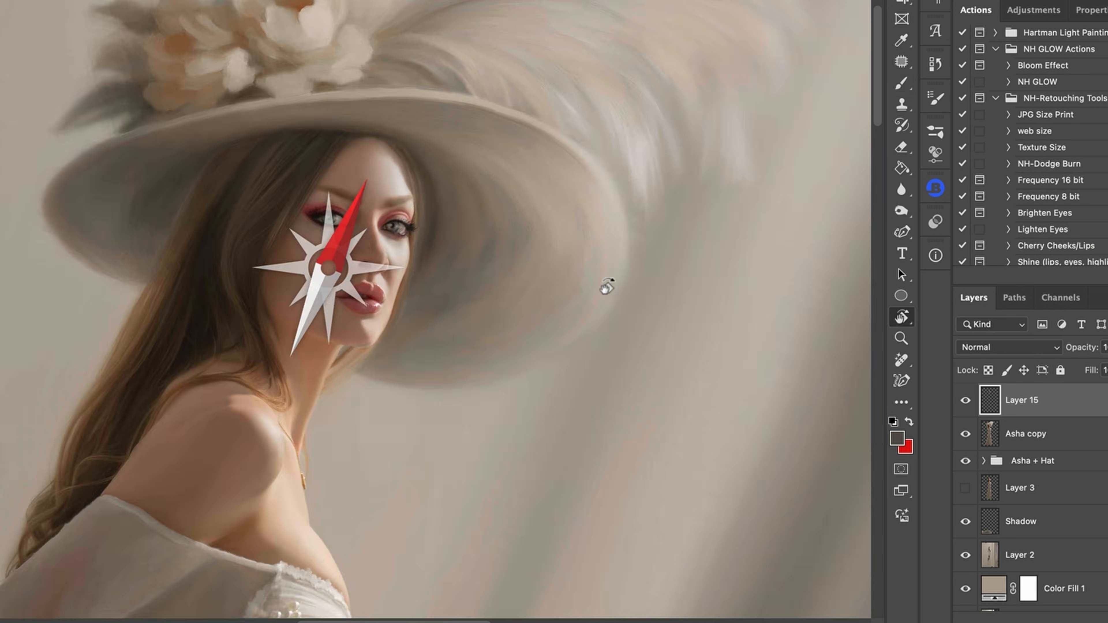
left_click(510, 235, "alt")
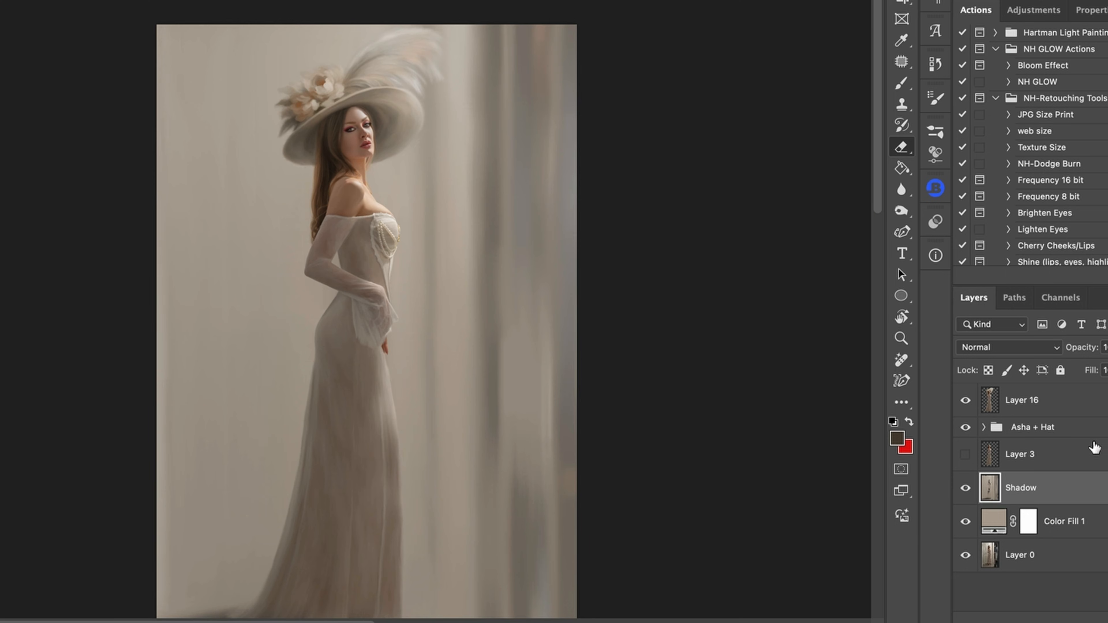
Paint on the Burn mask to deepen shadows in the hair and under the hat brim.
key("b")
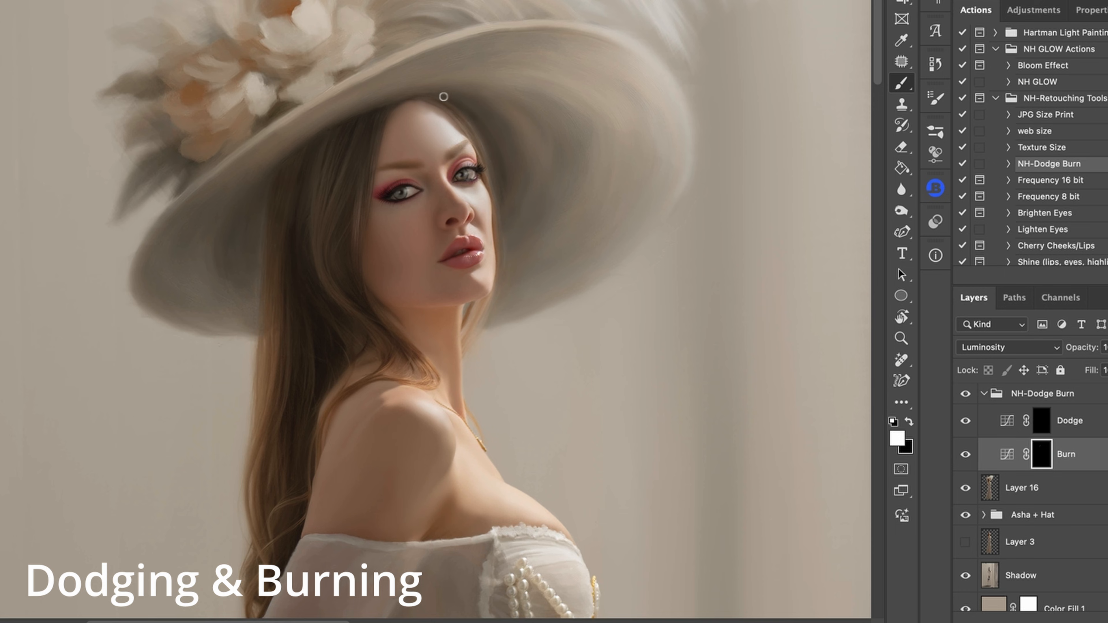
left_click_drag(261, 213, 317, 319)
left_click_drag(264, 184, 244, 208)
left_click_drag(222, 181, 192, 197)
left_click_drag(303, 145, 340, 160)
left_click_drag(391, 139, 369, 161)
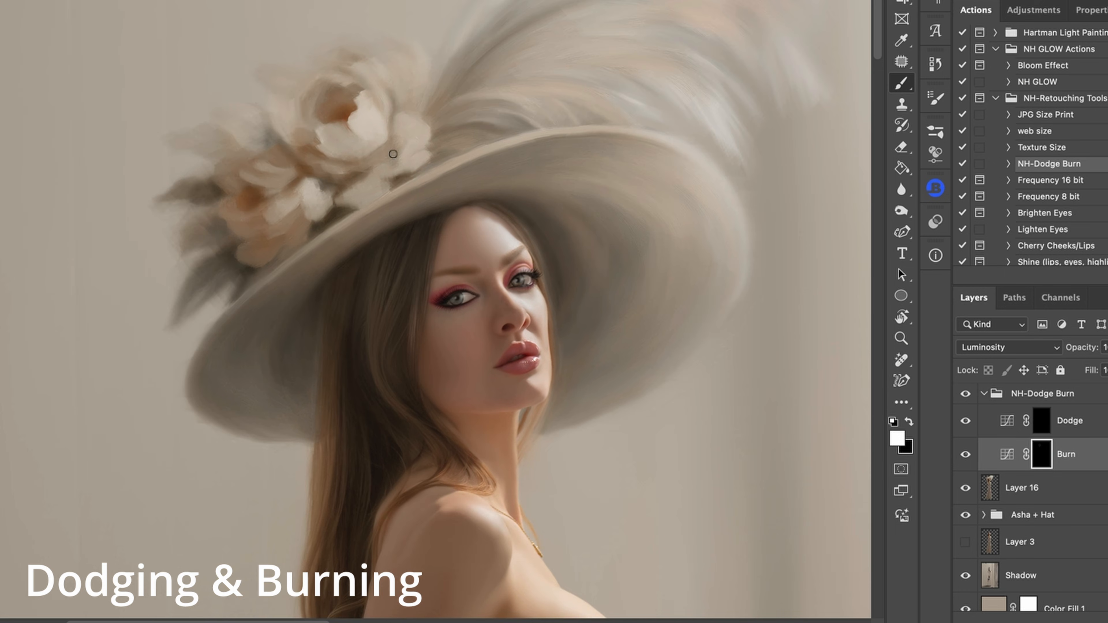
Inspect the full figure down to the gown's train and return to the face.
scroll(315, 298, "down", 3)
scroll(488, 279, "down", 3)
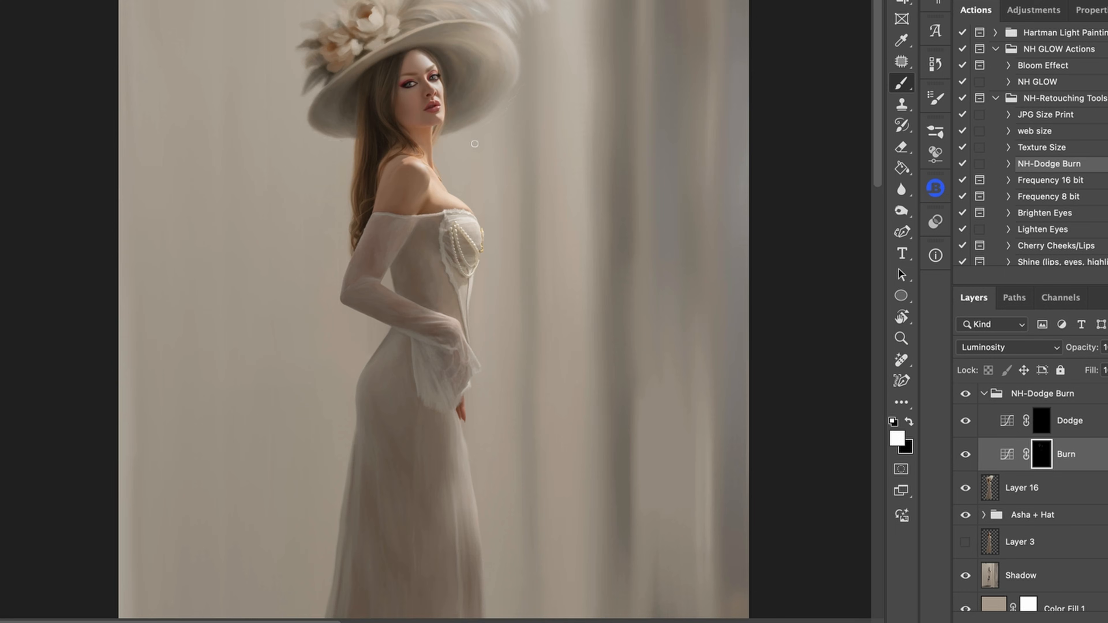
scroll(378, 316, "down", 2)
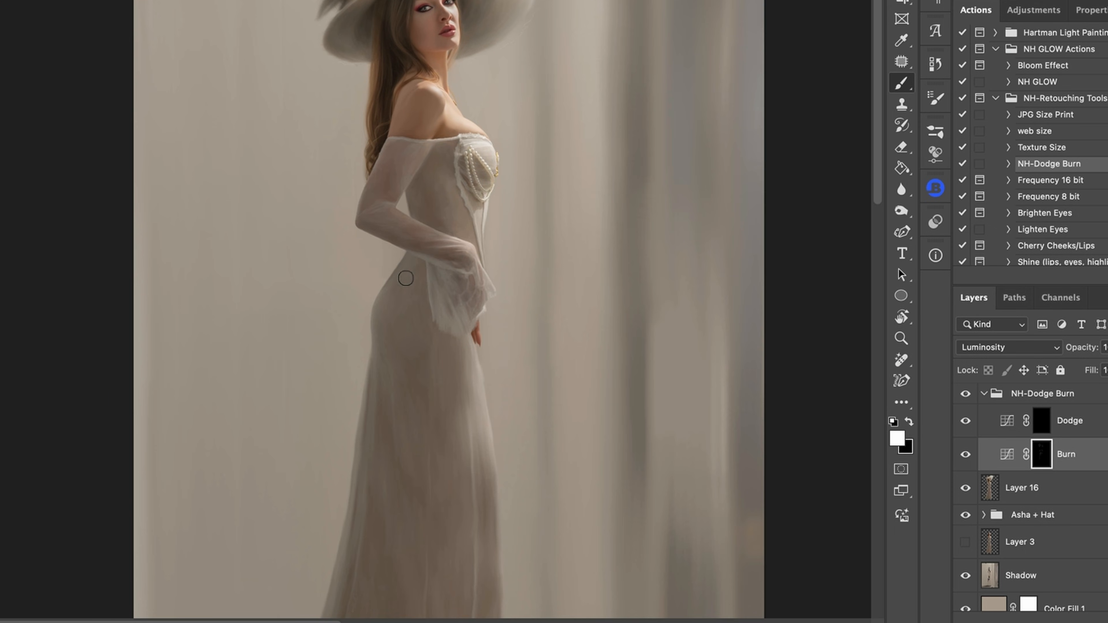
scroll(406, 278, "down", 5)
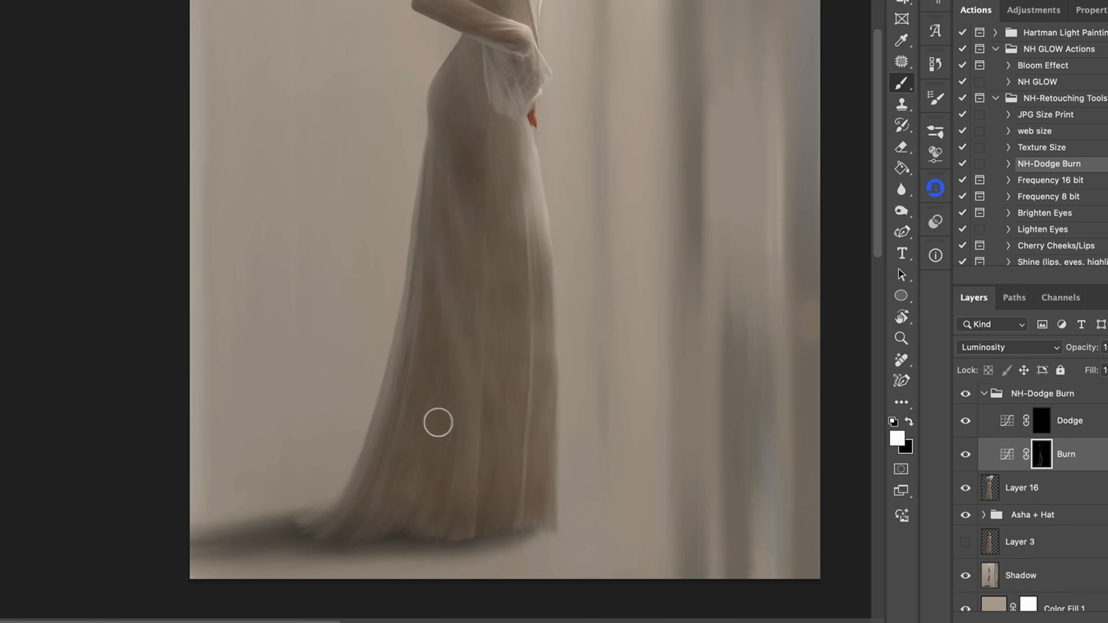
scroll(403, 499, "up", 4)
key("super+minus")
key("x")
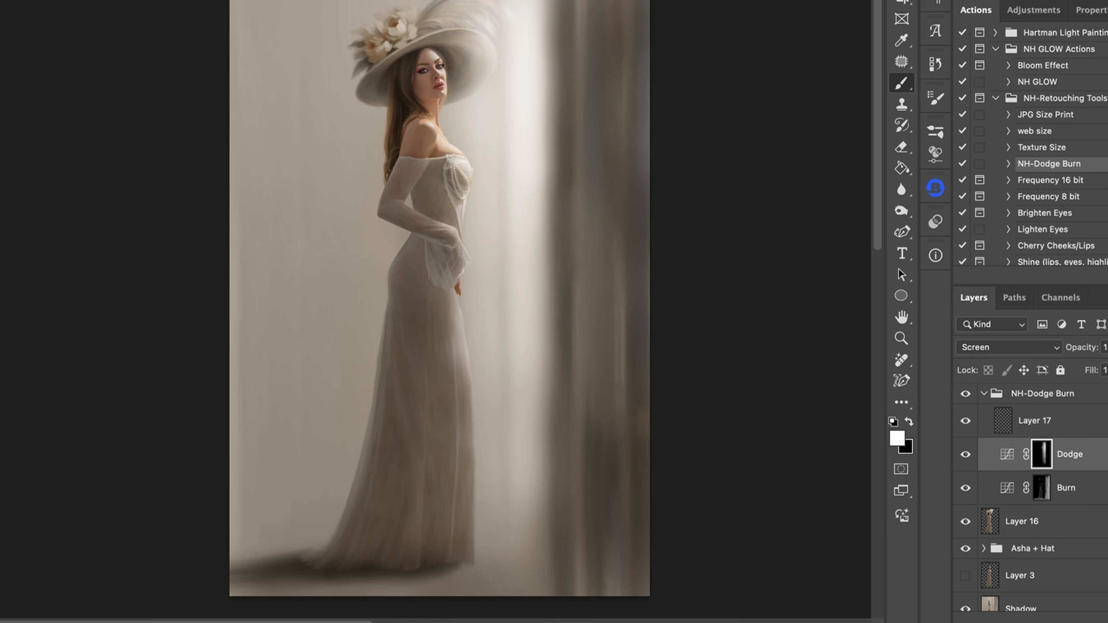
mouse_move(457, 244)
left_mouse_down()
mouse_move(464, 386)
mouse_move(458, 197)
left_mouse_up()
Compare Layer 16 on and off, reselect the Burn mask, and refine it with black and white strokes around the face.
left_click(966, 487)
left_click(965, 488)
left_click(1041, 488)
left_click(1041, 454)
key("x")
left_click_drag(428, 328, 439, 175)
left_click_drag(460, 350, 461, 484)
key("x")
left_click_drag(463, 370, 455, 370)
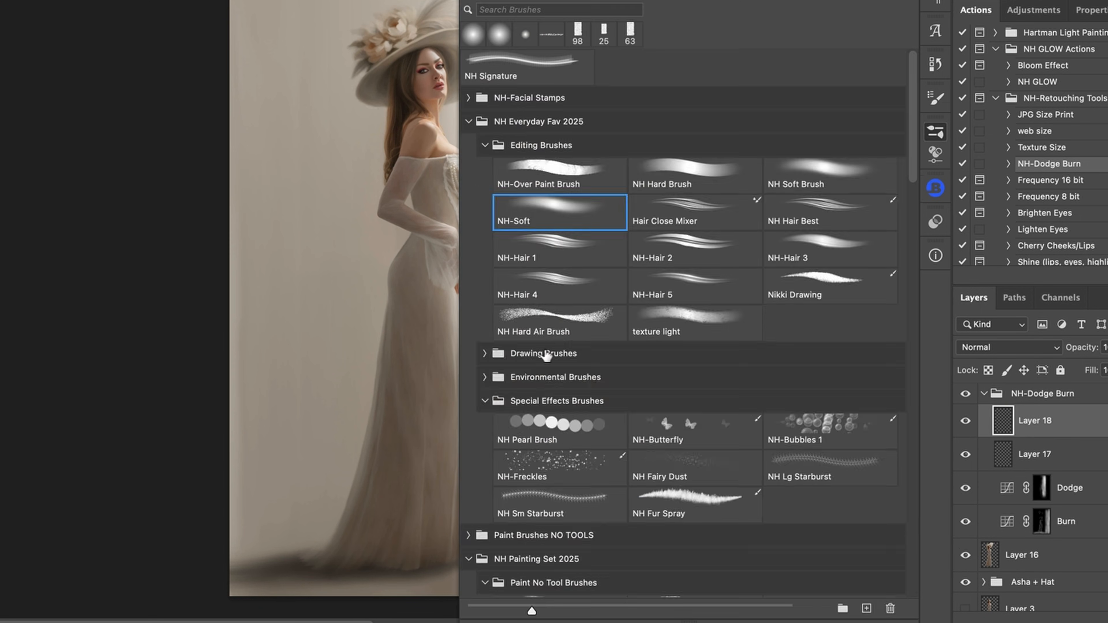
Paint a vertical light streak down the curtain on a new layer and hide Layer 18.
left_click(897, 438)
key("Return")
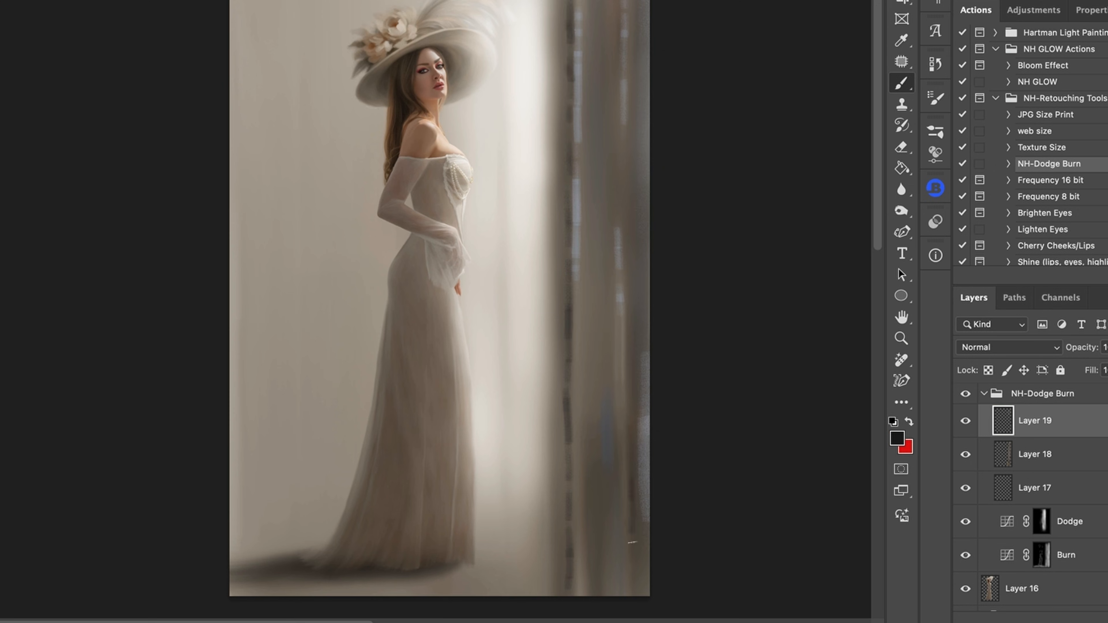
left_click_drag(578, 26, 574, 589)
left_click_drag(633, 515, 645, 415)
left_click(965, 454)
left_click_drag(1103, 347, 1101, 368)
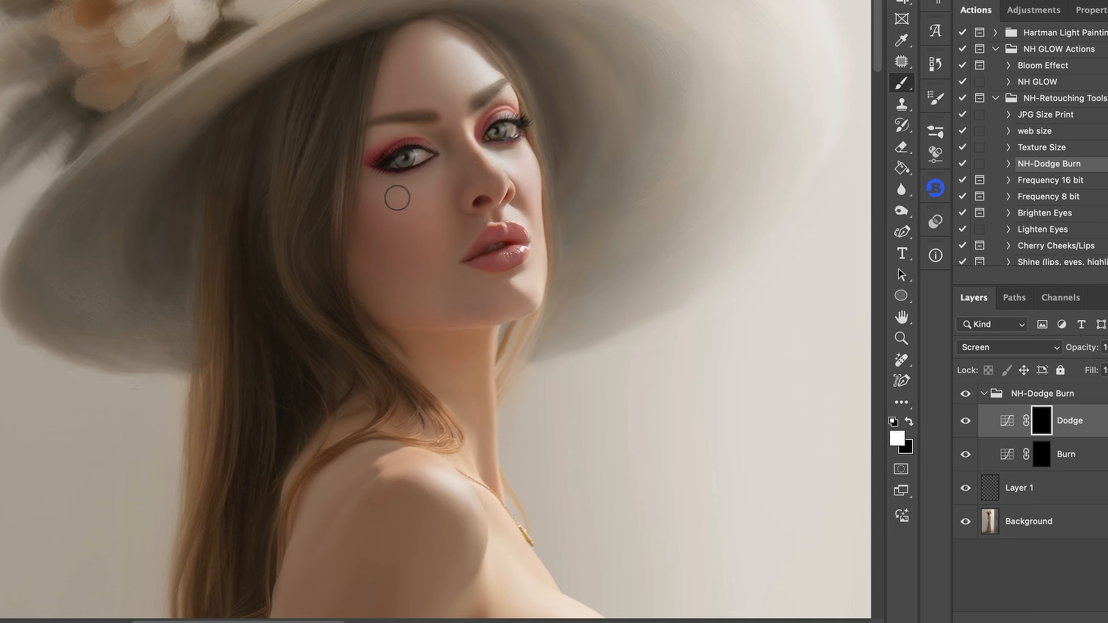
Select the Background layer in the flattened copy.
key("alt+bracketleft")
scroll(345, 256, "down", 2)
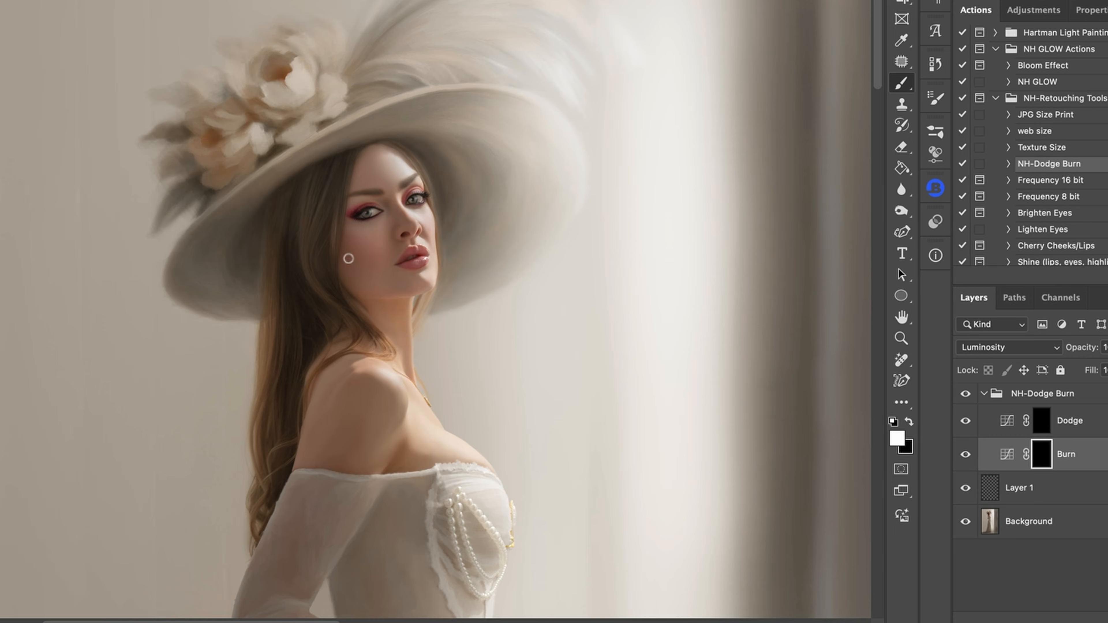